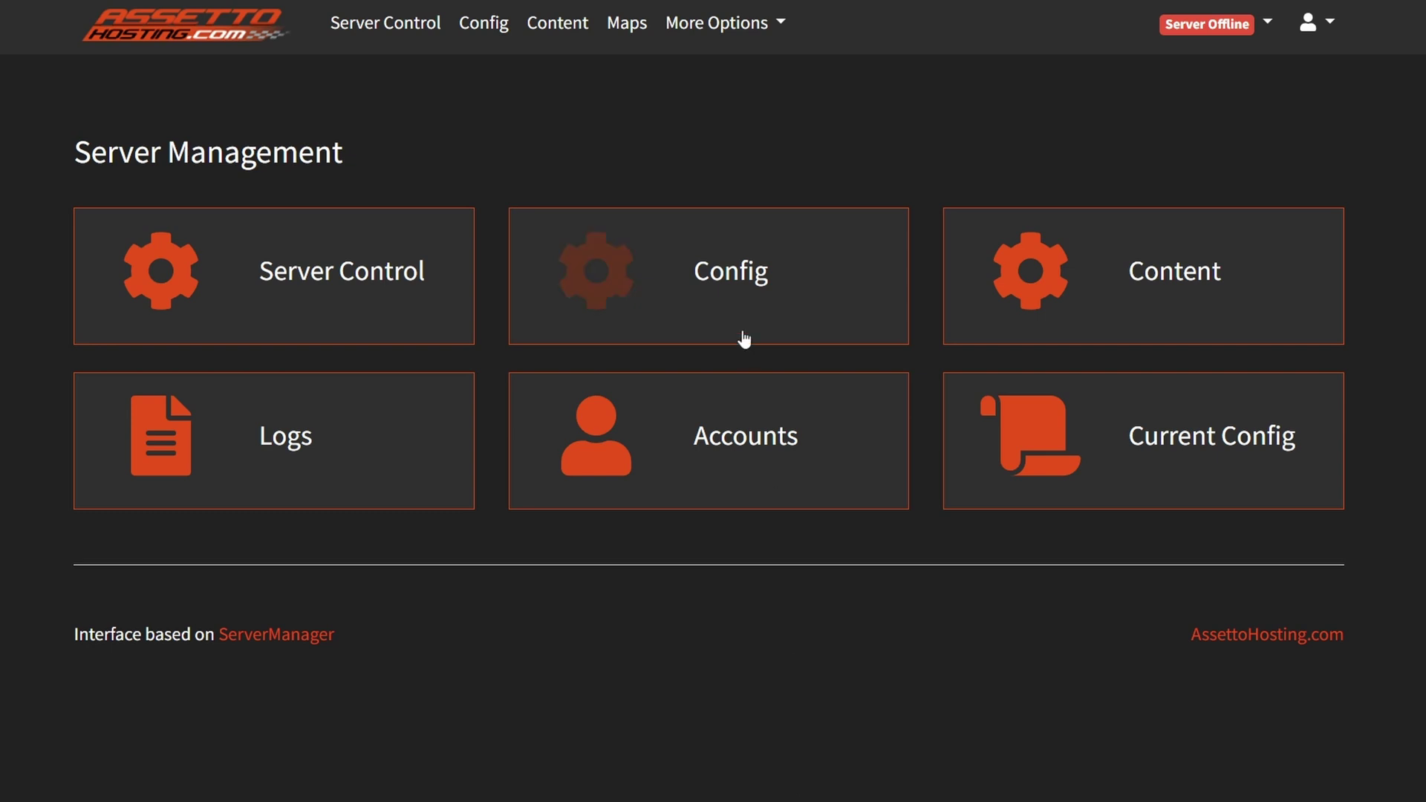
Step: On the Config page, rename the server to 'TheCrazyDriver's server'
{"action": "left_click", "coordinate": [713, 305]}
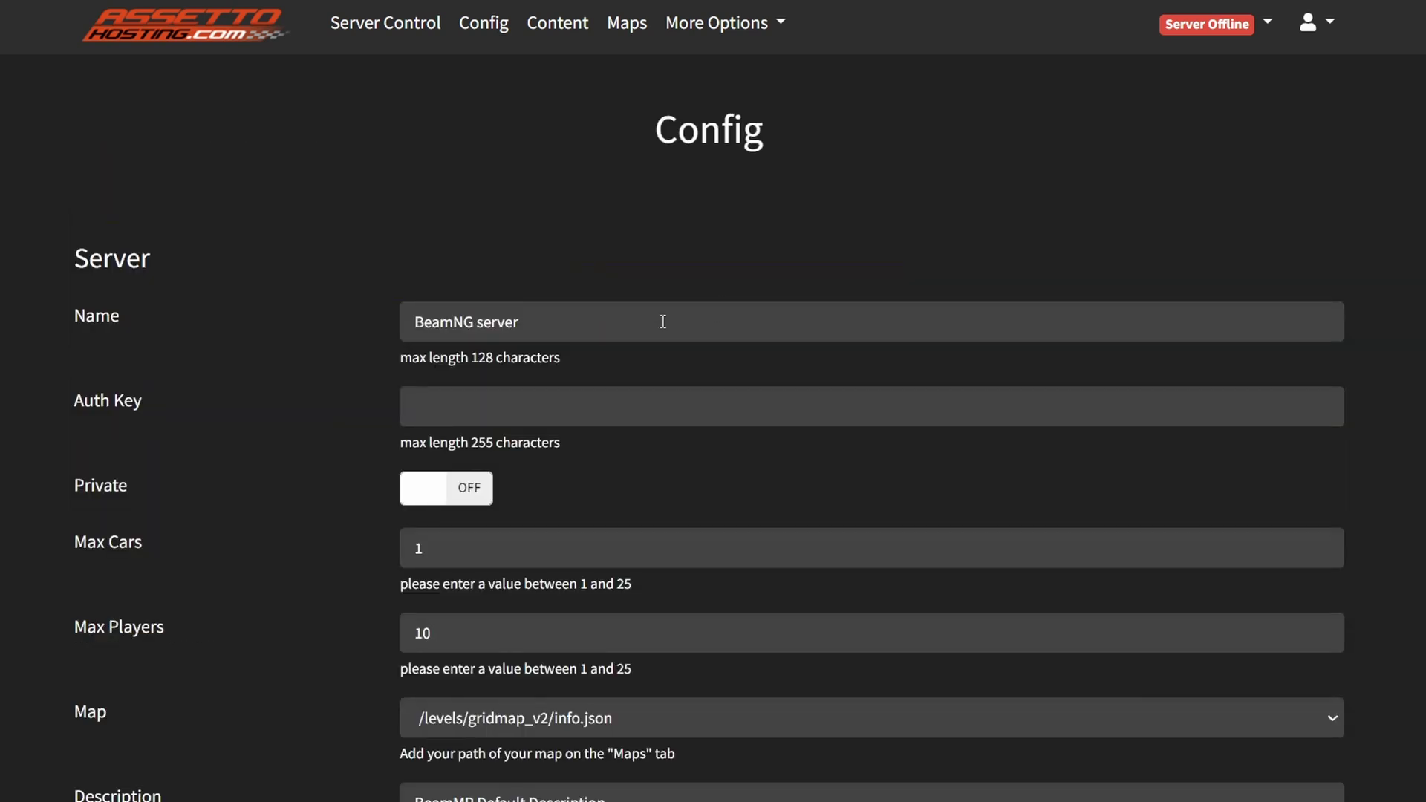
{"action": "left_click_drag", "start_coordinate": [663, 321], "coordinate": [319, 327]}
{"action": "type", "text": "TheCrazyDriver"}
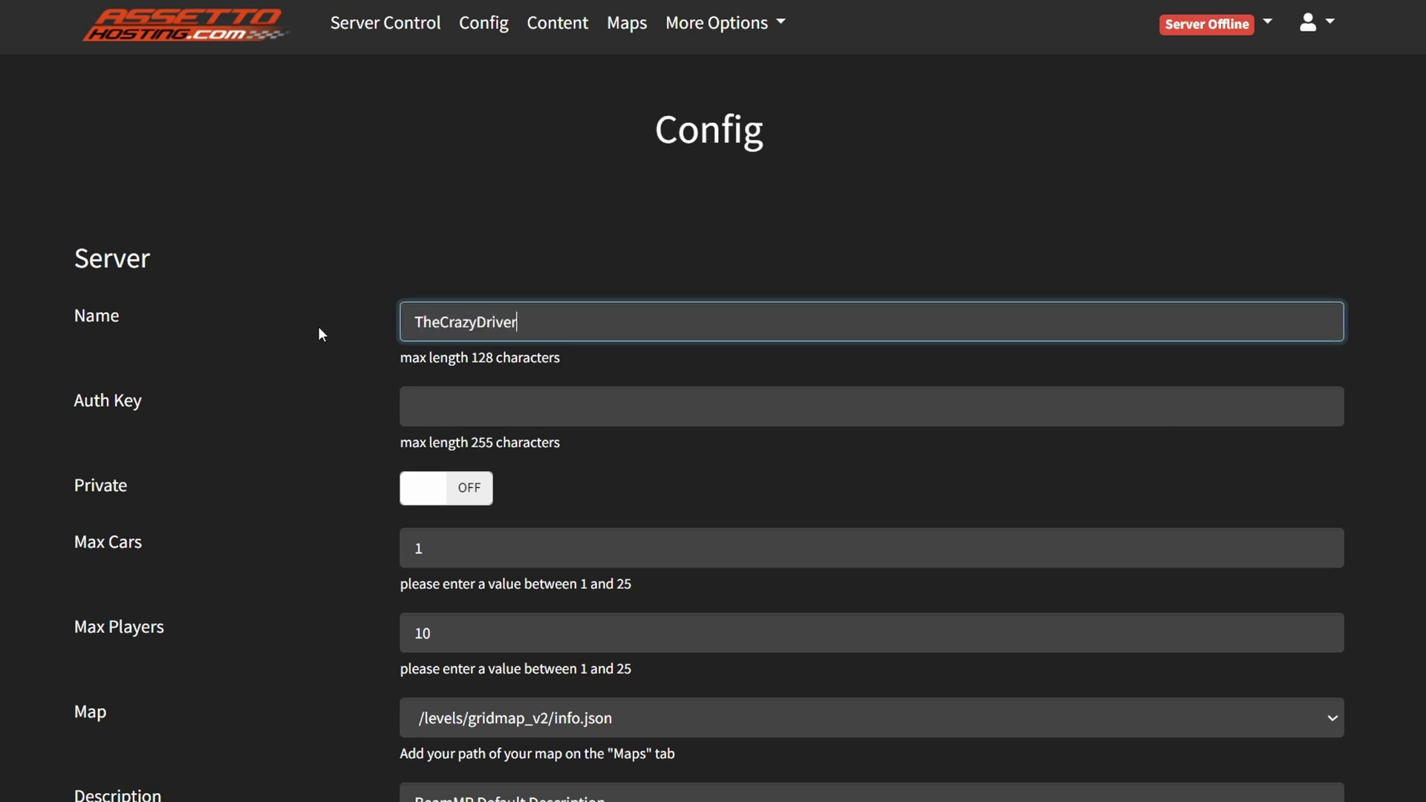
{"action": "type", "text": "'s server"}
{"action": "left_click", "coordinate": [171, 600]}
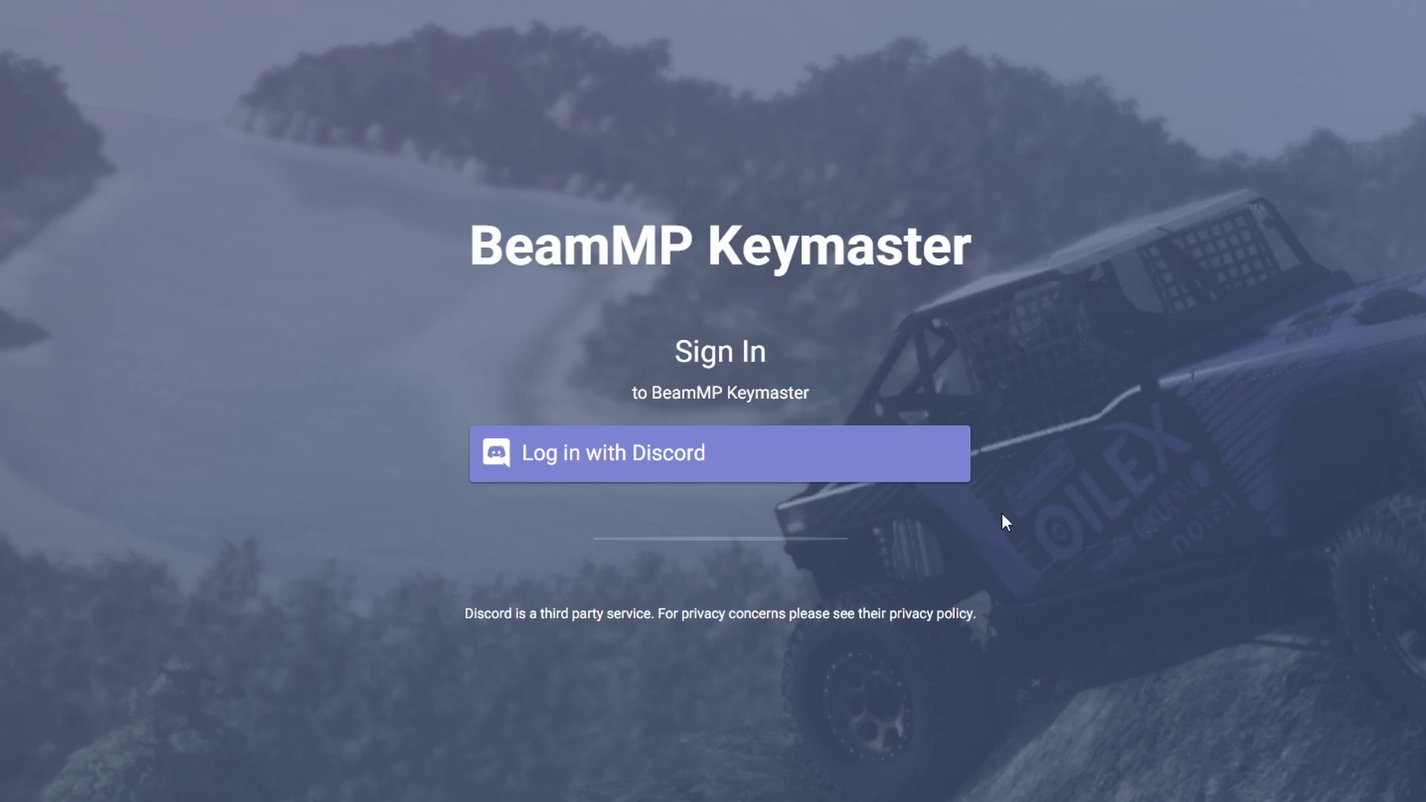
Step: Sign in to BeamMP Keymaster with Discord and copy the server's auth key from Keys
{"action": "left_click", "coordinate": [757, 470]}
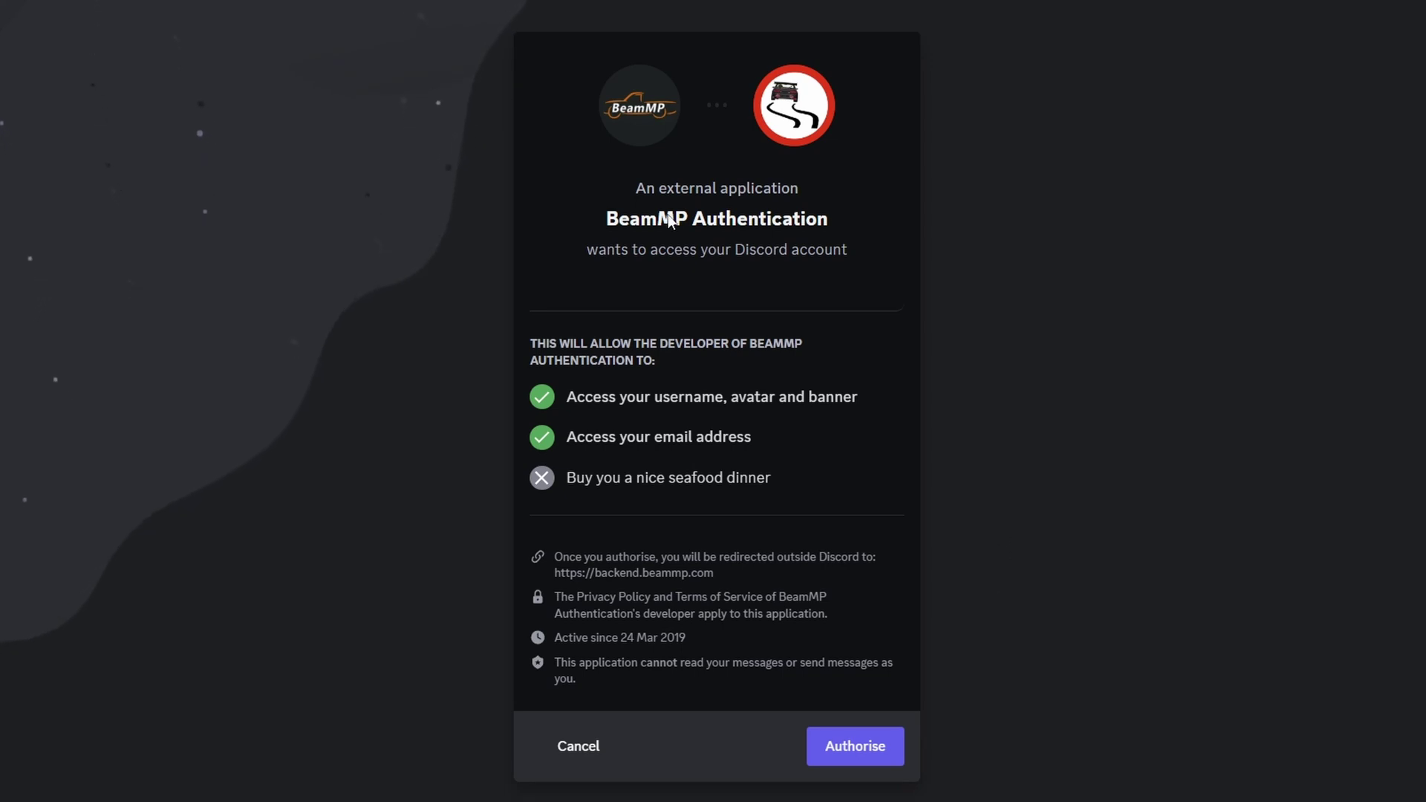
{"action": "left_click", "coordinate": [894, 752]}
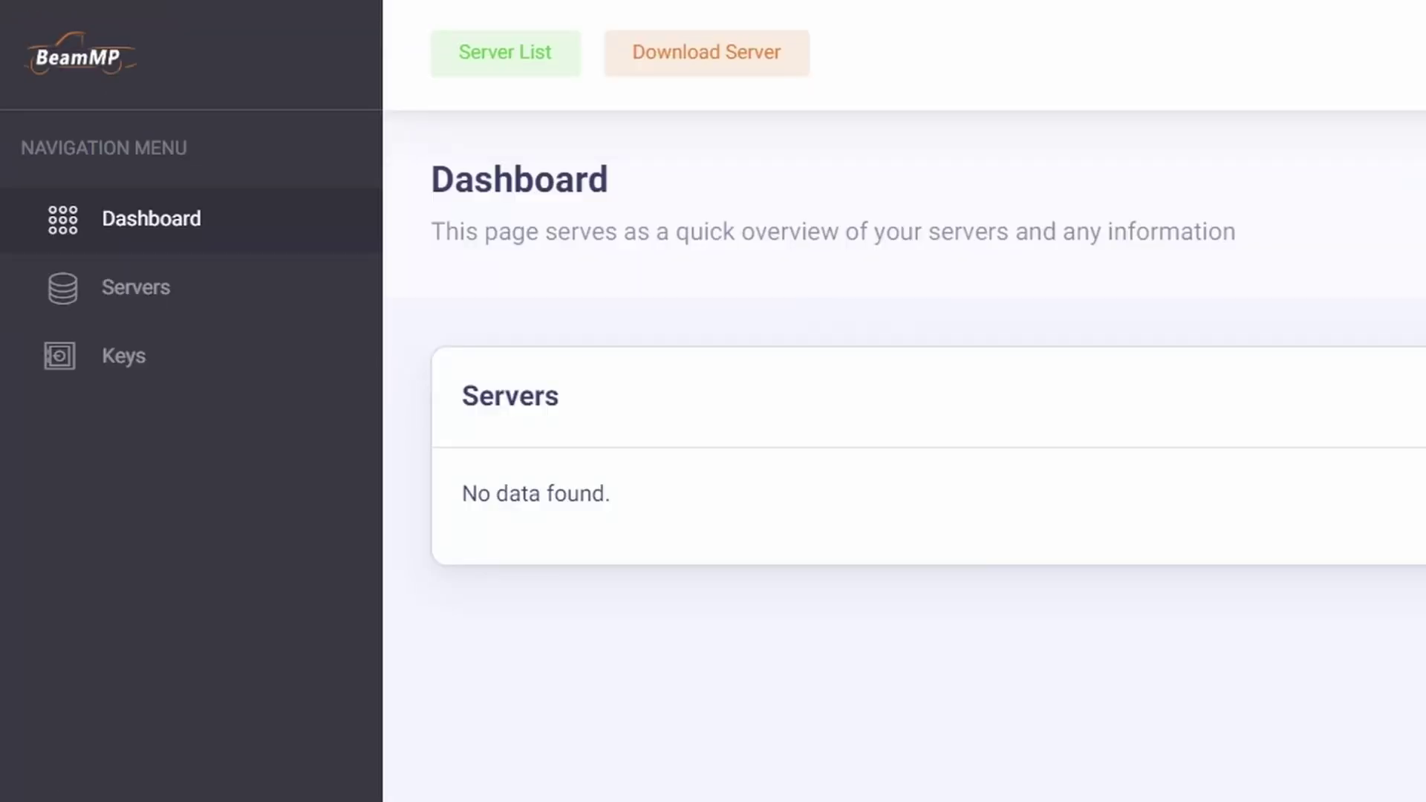
{"action": "left_click", "coordinate": [220, 376]}
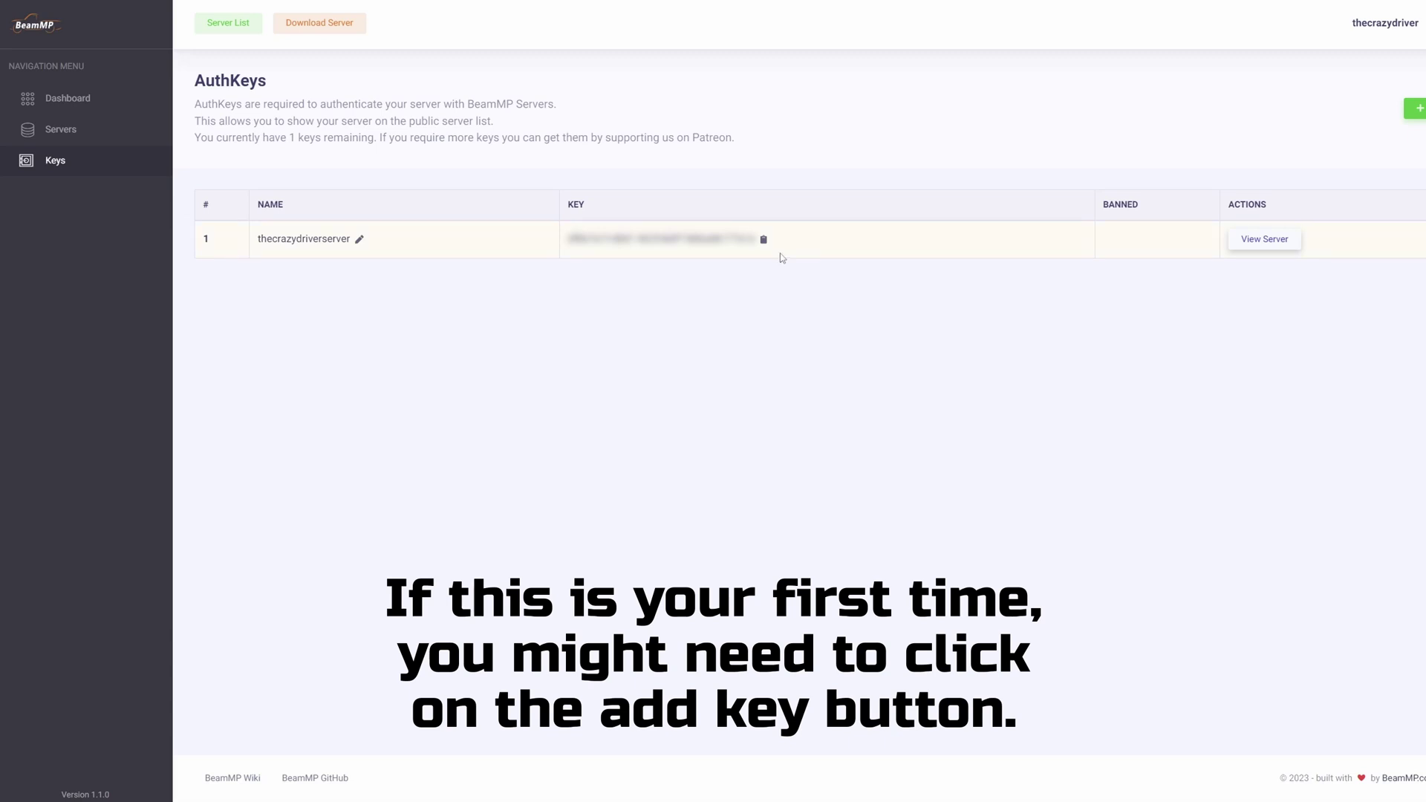
{"action": "left_click", "coordinate": [765, 240]}
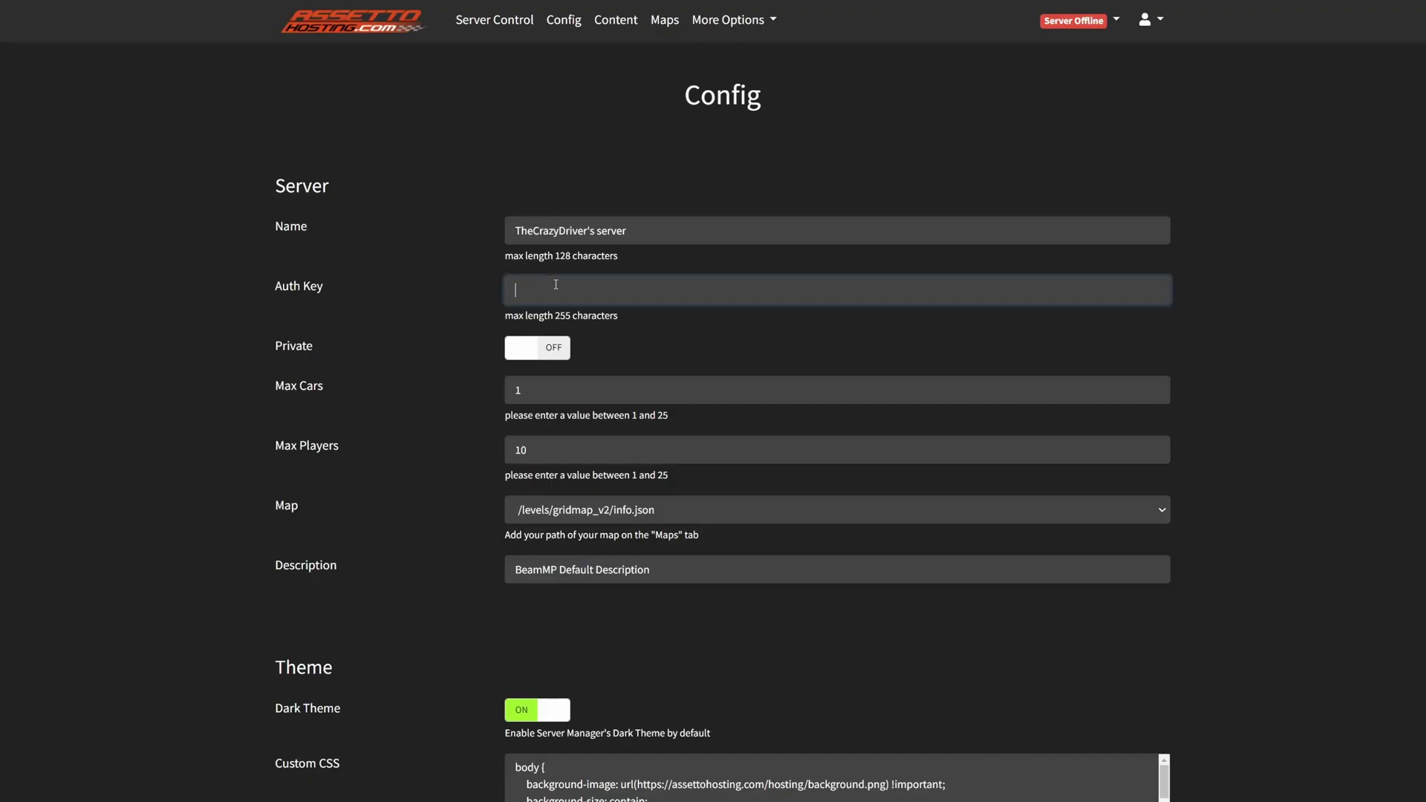
{"action": "left_click", "coordinate": [555, 285]}
Step: Paste the copied auth key into the Auth Key field and switch Private on
{"action": "key", "text": "ctrl+v"}
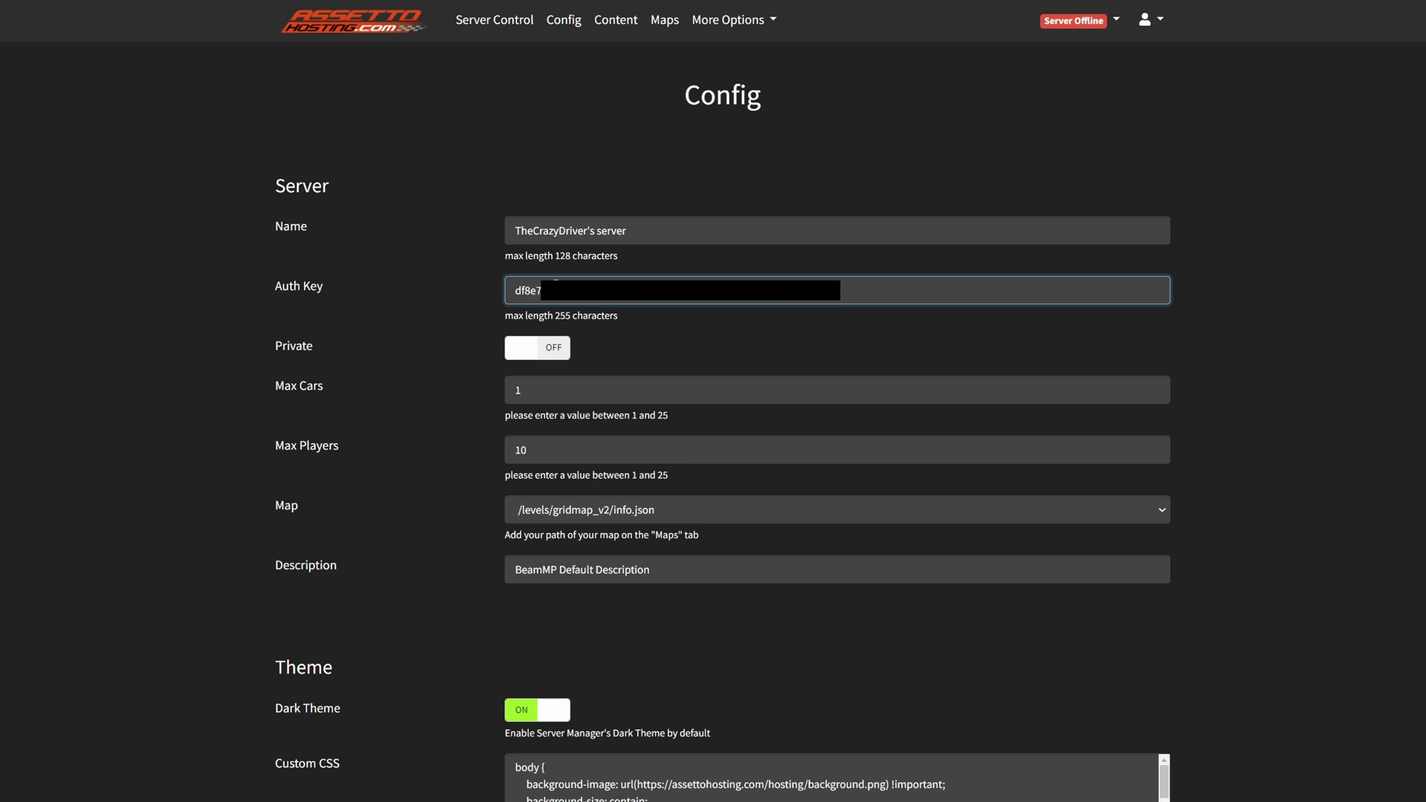
{"action": "left_click", "coordinate": [645, 341]}
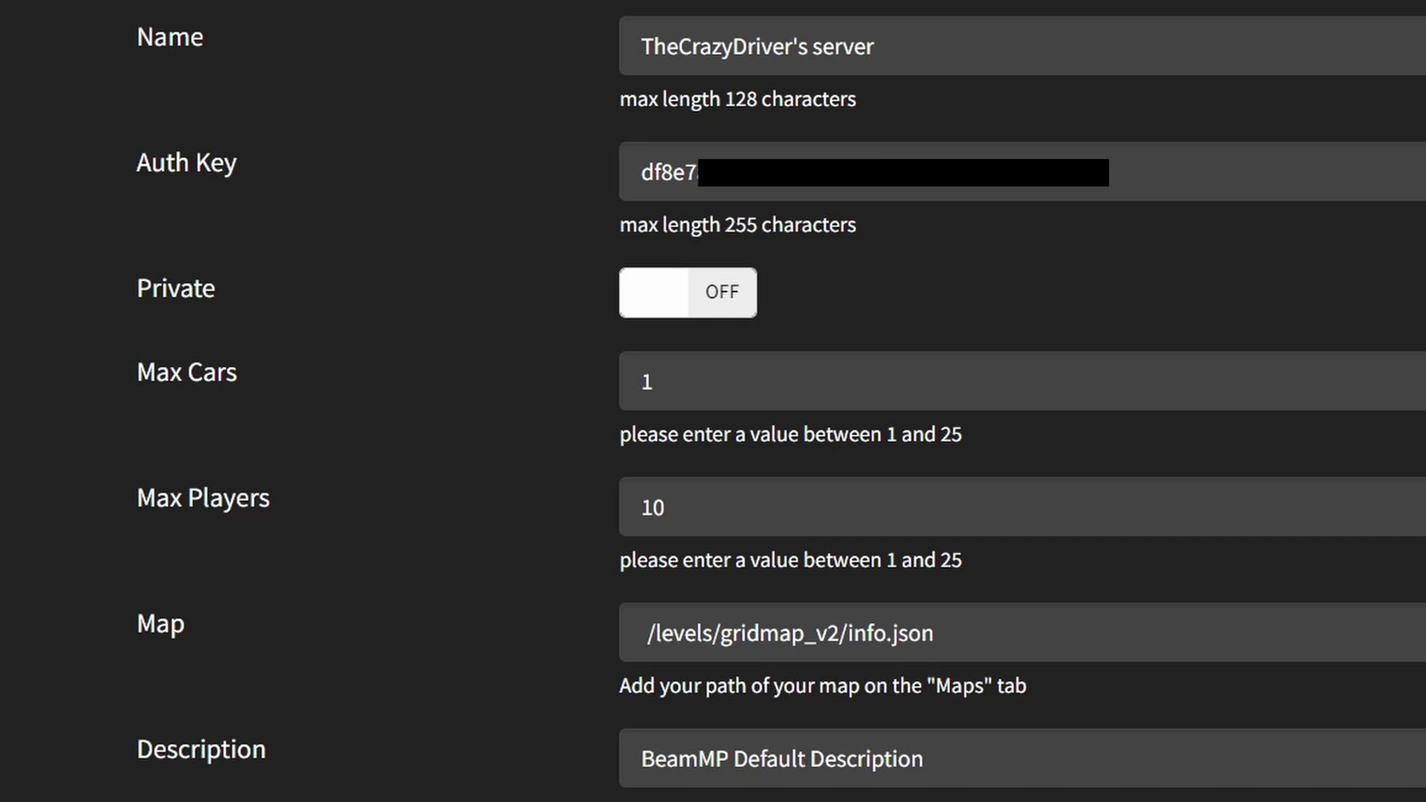
{"action": "left_click", "coordinate": [719, 305]}
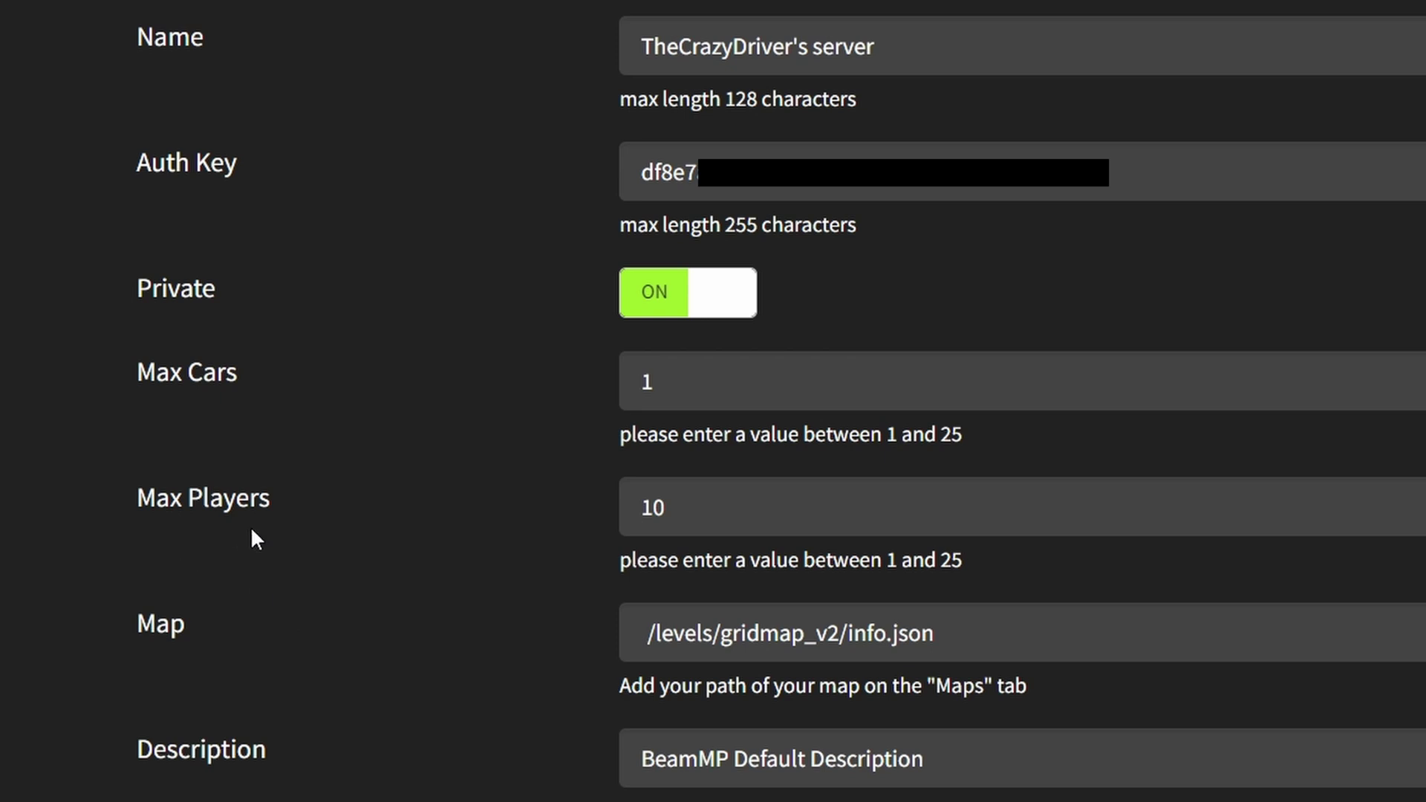
{"action": "left_click", "coordinate": [696, 510]}
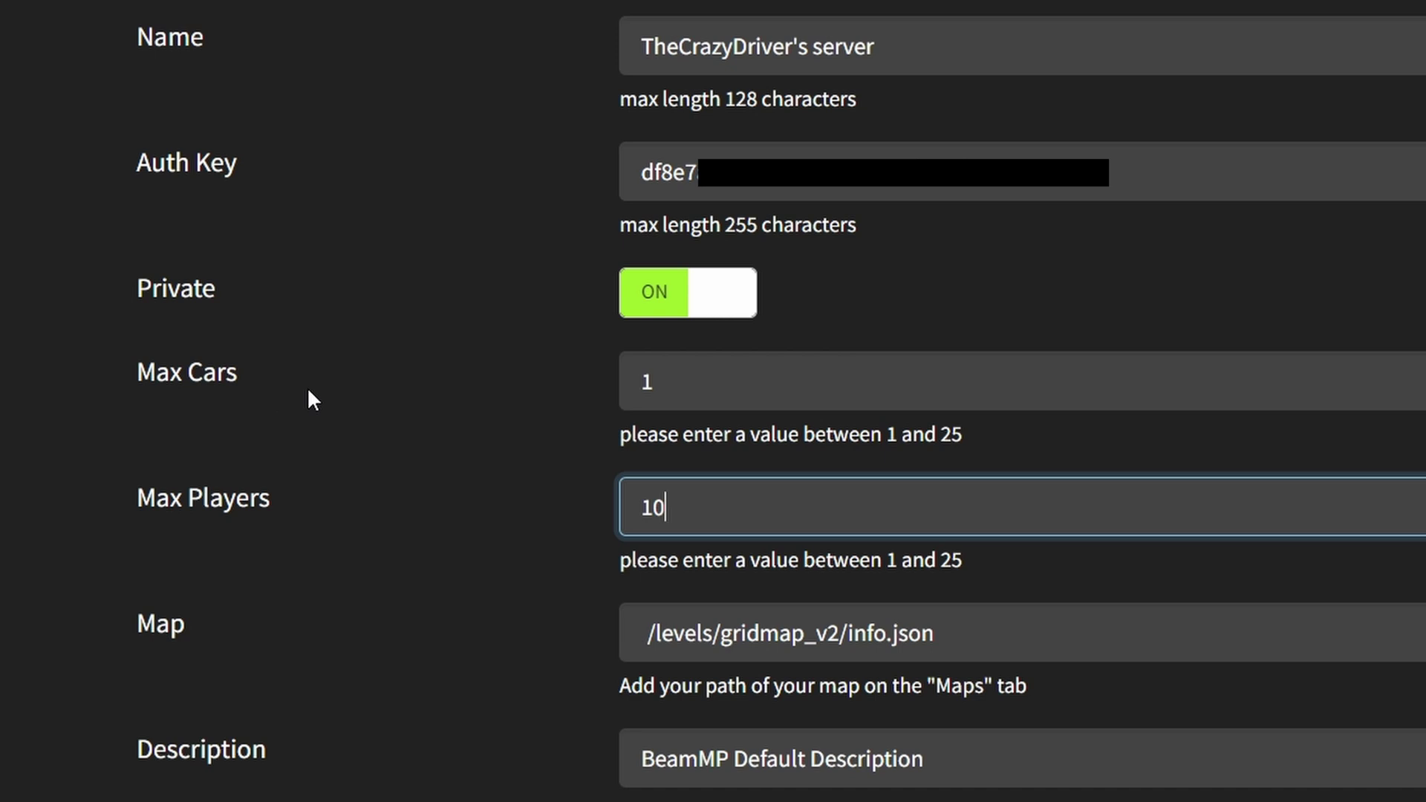
Step: Set Max Cars to 2, choose the /levels/italy/info.json map, and save the config
{"action": "double_click", "coordinate": [680, 379]}
{"action": "type", "text": "2"}
{"action": "key", "text": "Tab"}
{"action": "key", "text": "Tab"}
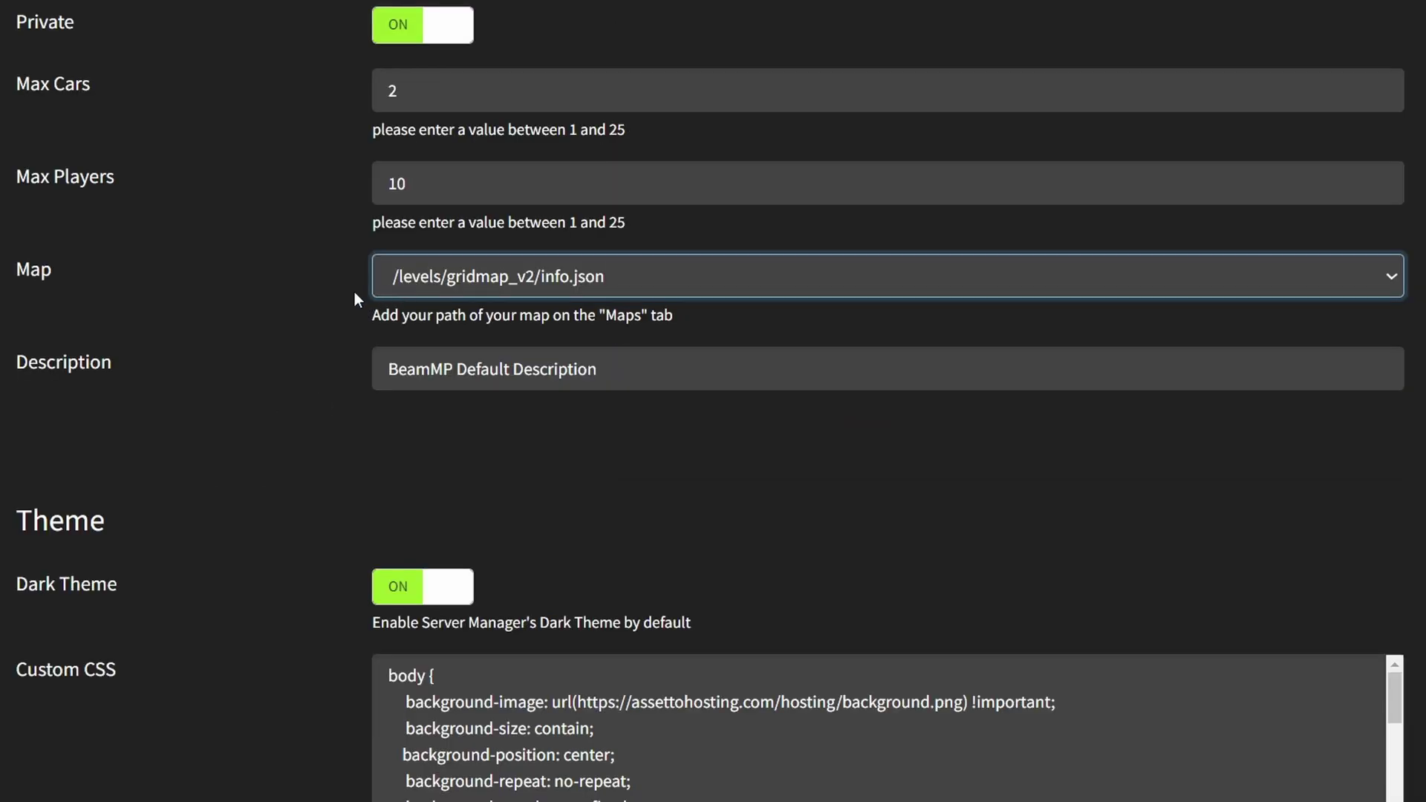
{"action": "left_click", "coordinate": [507, 276]}
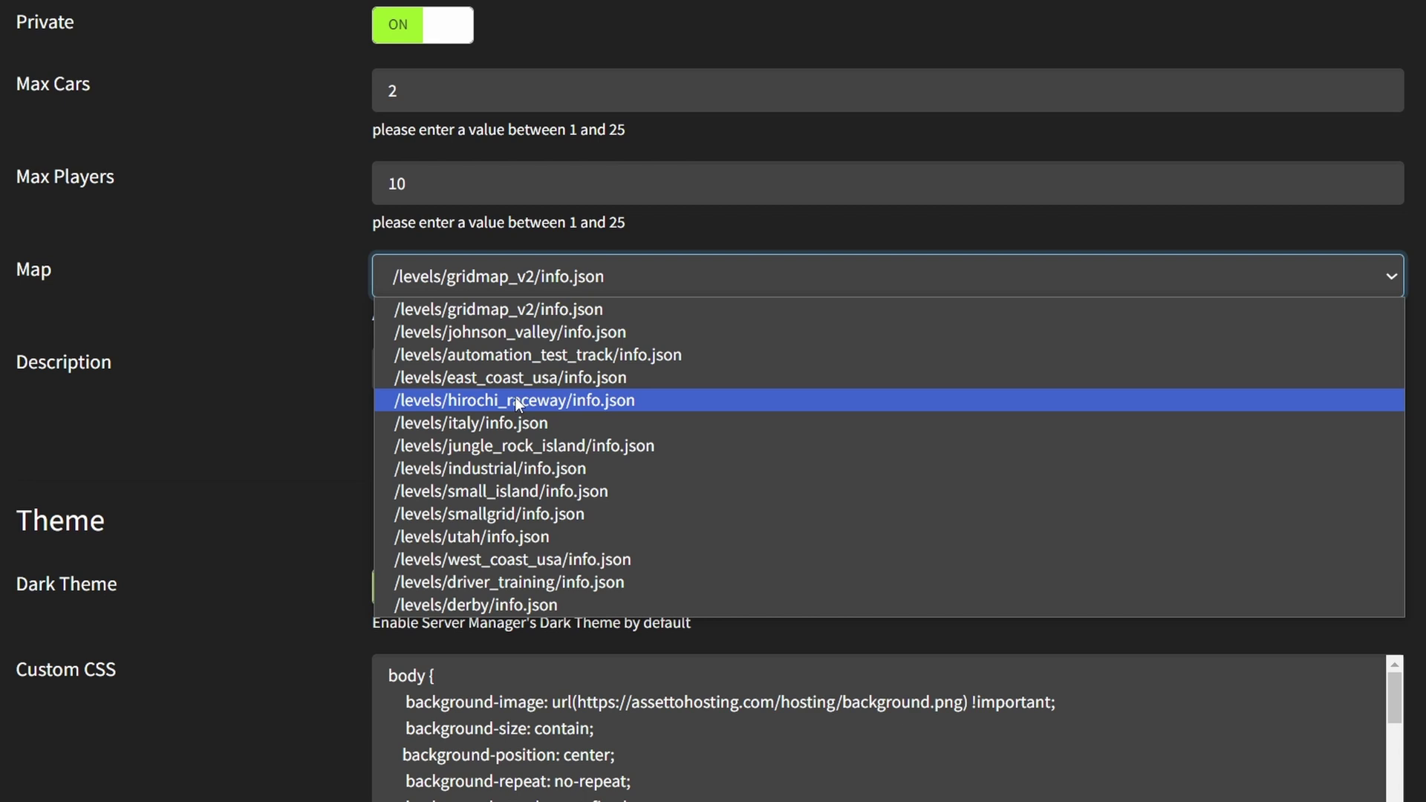
{"action": "left_click", "coordinate": [518, 423]}
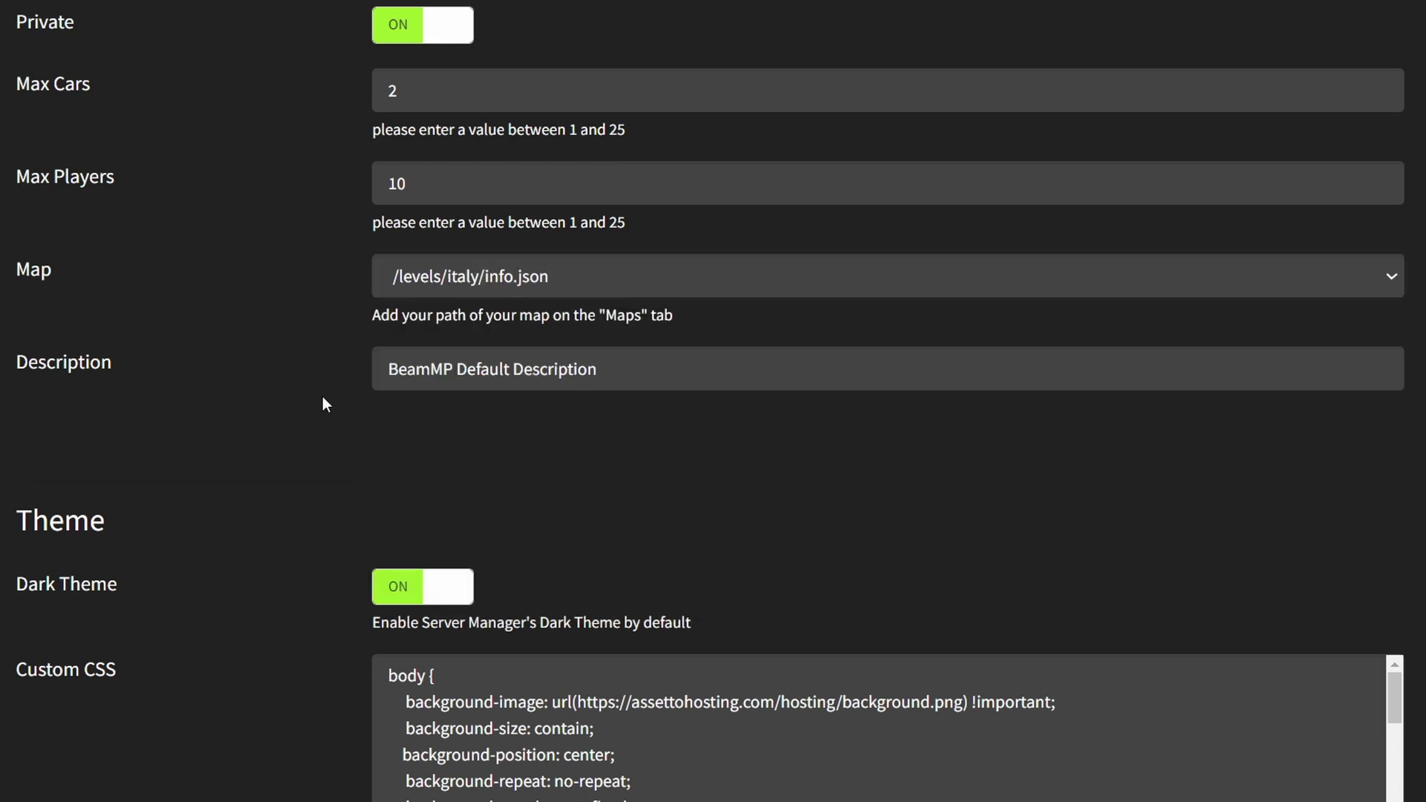
{"action": "left_click", "coordinate": [626, 376]}
{"action": "scroll", "coordinate": [633, 451], "scroll_direction": "down", "scroll_amount": 5}
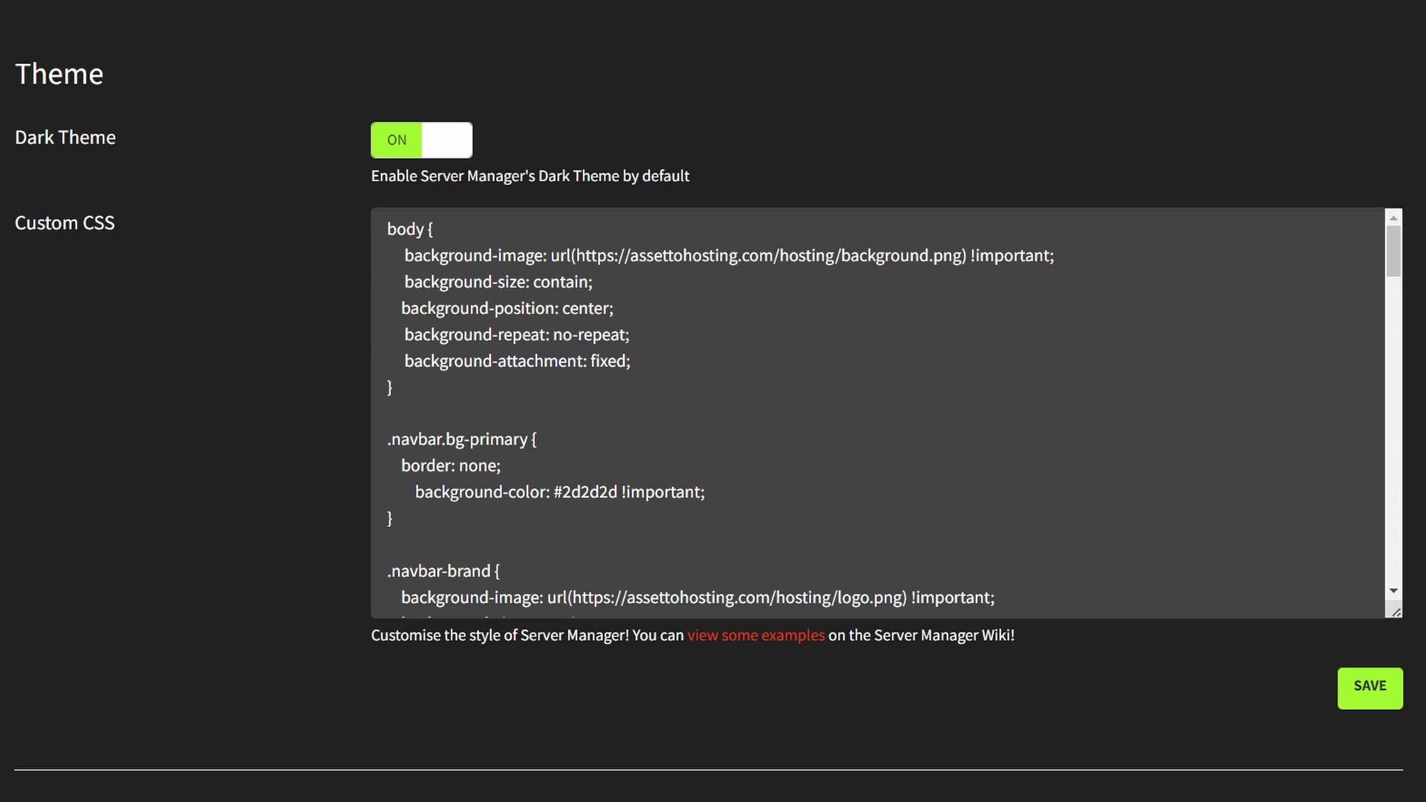
{"action": "left_click", "coordinate": [1378, 702]}
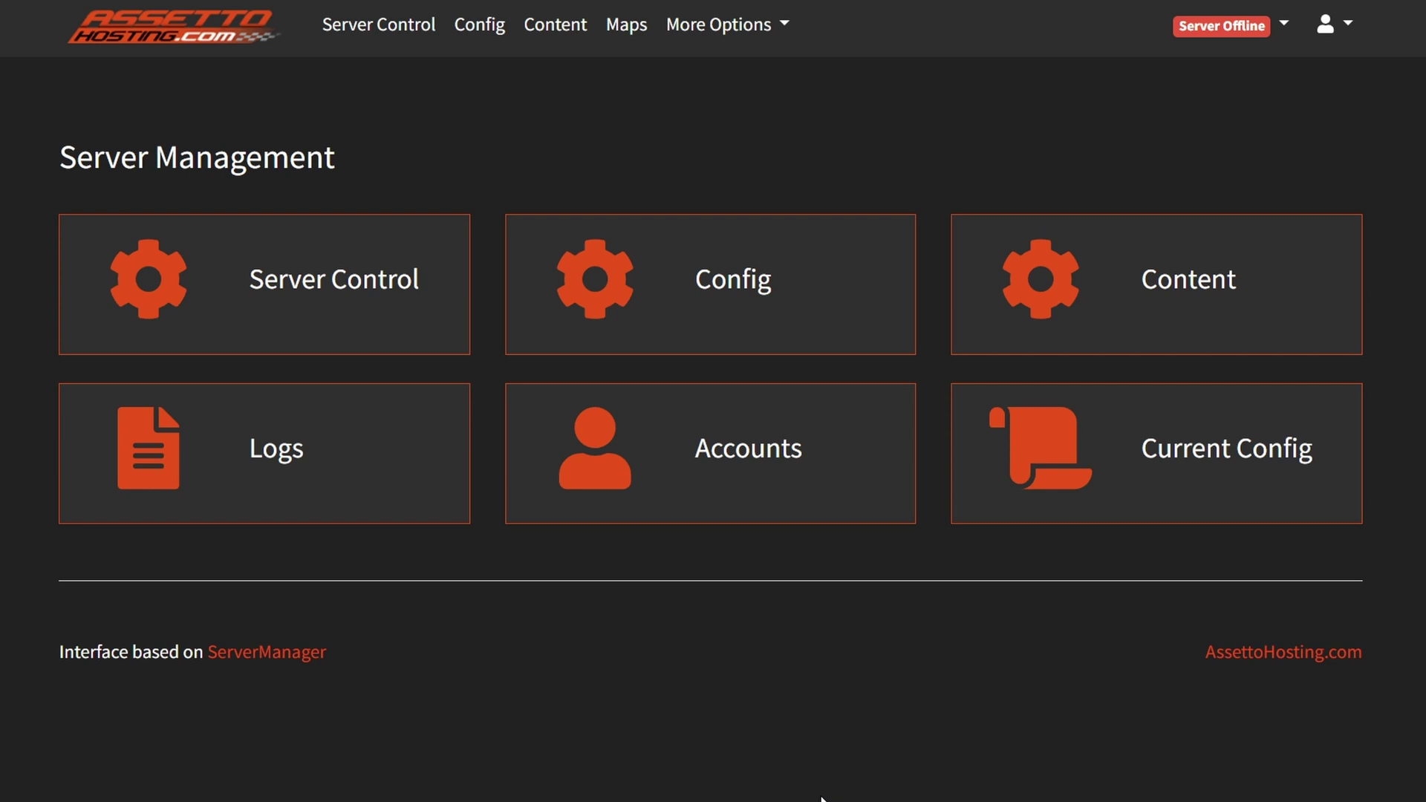
Step: Drag thw_ccf2.zip and river_highway.zip from Explorer onto the server's Content upload box
{"action": "left_click", "coordinate": [1207, 321]}
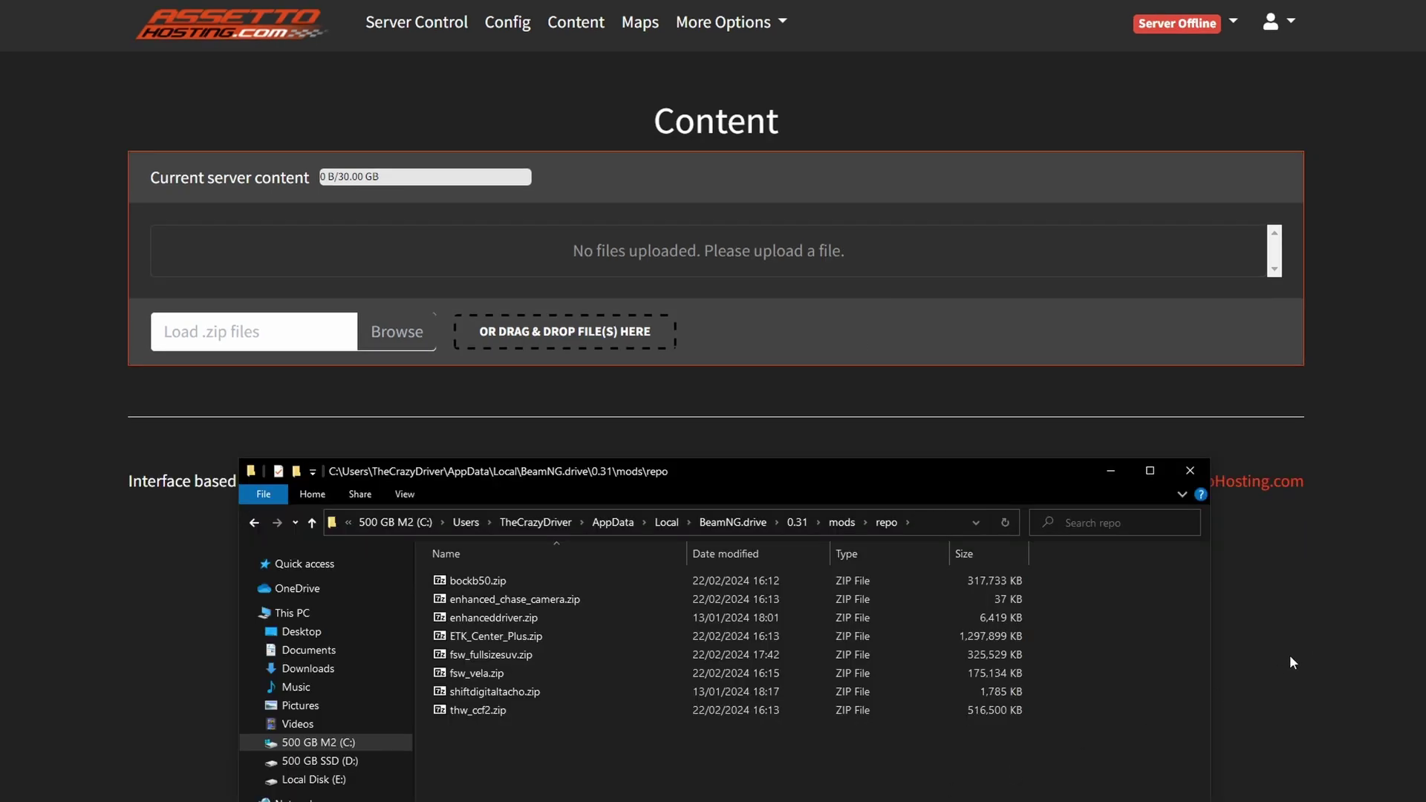
{"action": "left_click", "coordinate": [519, 711]}
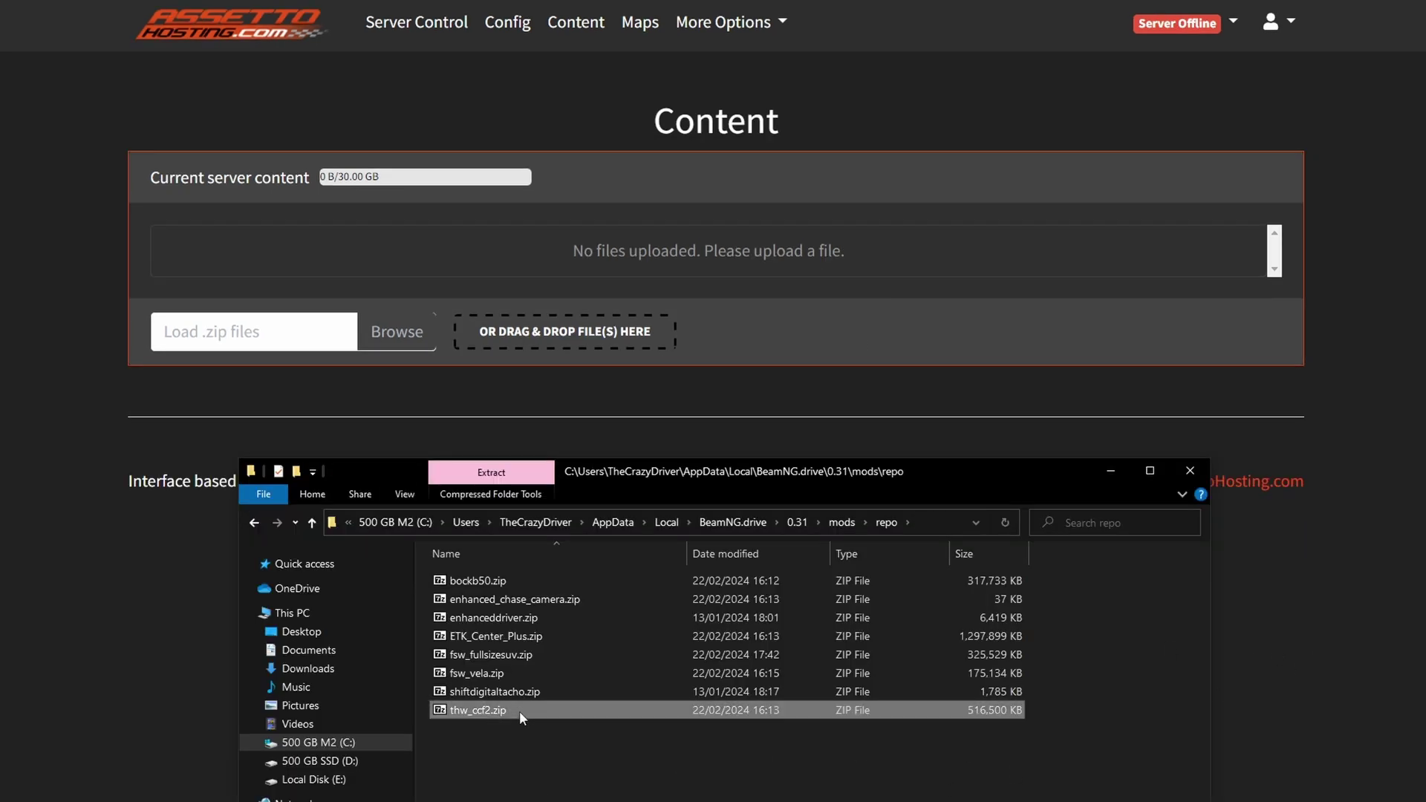
{"action": "left_click_drag", "start_coordinate": [526, 710], "coordinate": [547, 323]}
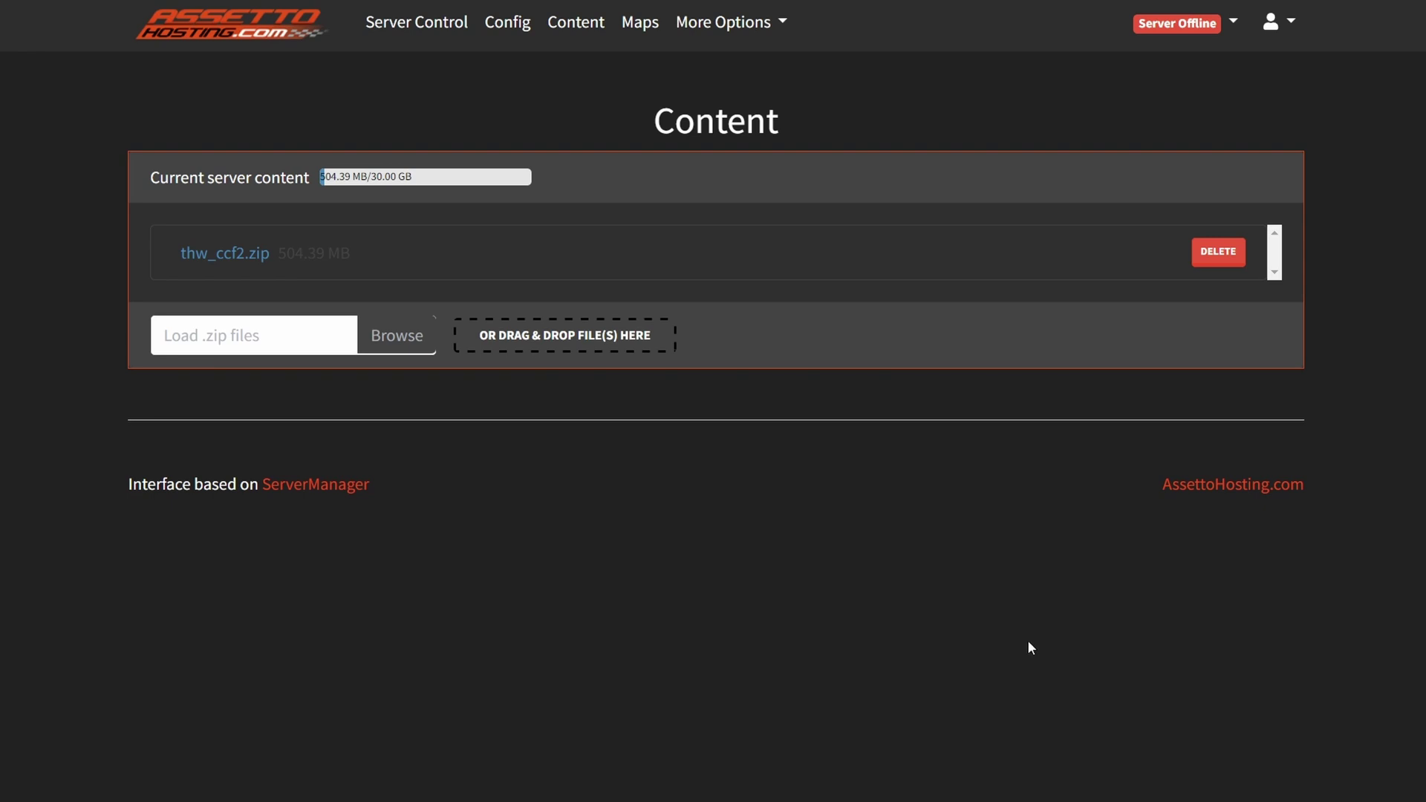
{"action": "key", "text": "alt+Tab"}
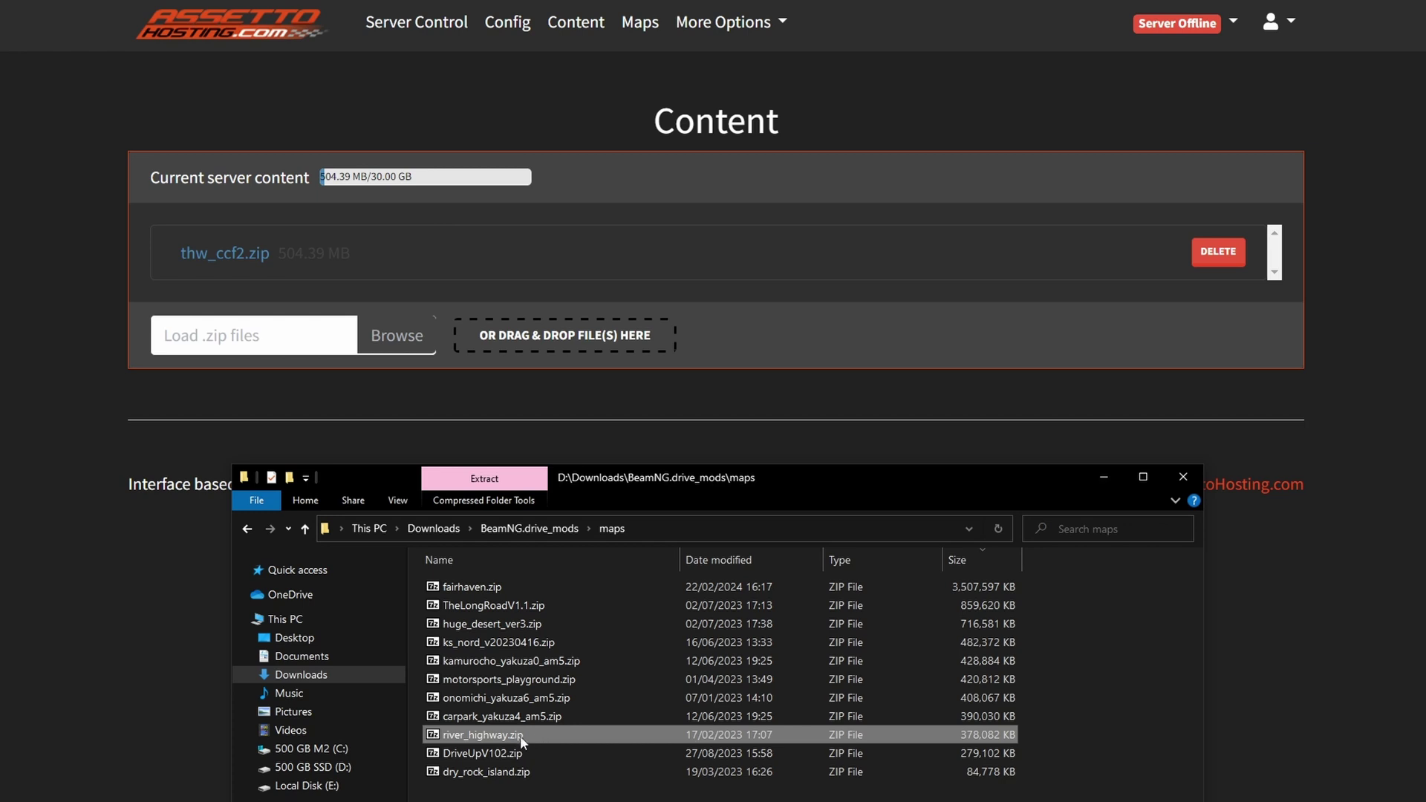
{"action": "left_click_drag", "start_coordinate": [523, 735], "coordinate": [535, 335]}
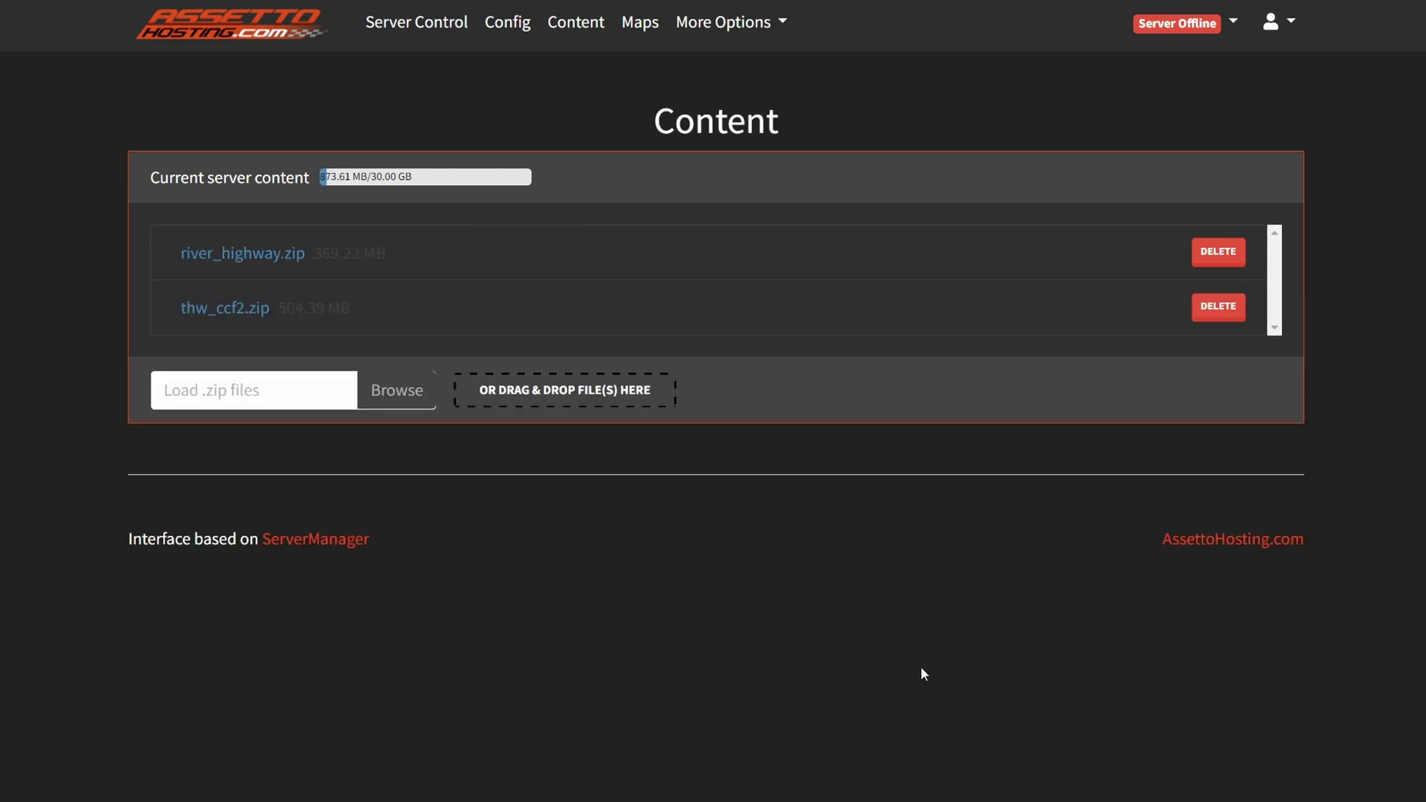
Step: In Maps, add a new '/levels/' line below /levels/derby/info.json in Levels Presets
{"action": "left_click", "coordinate": [636, 30]}
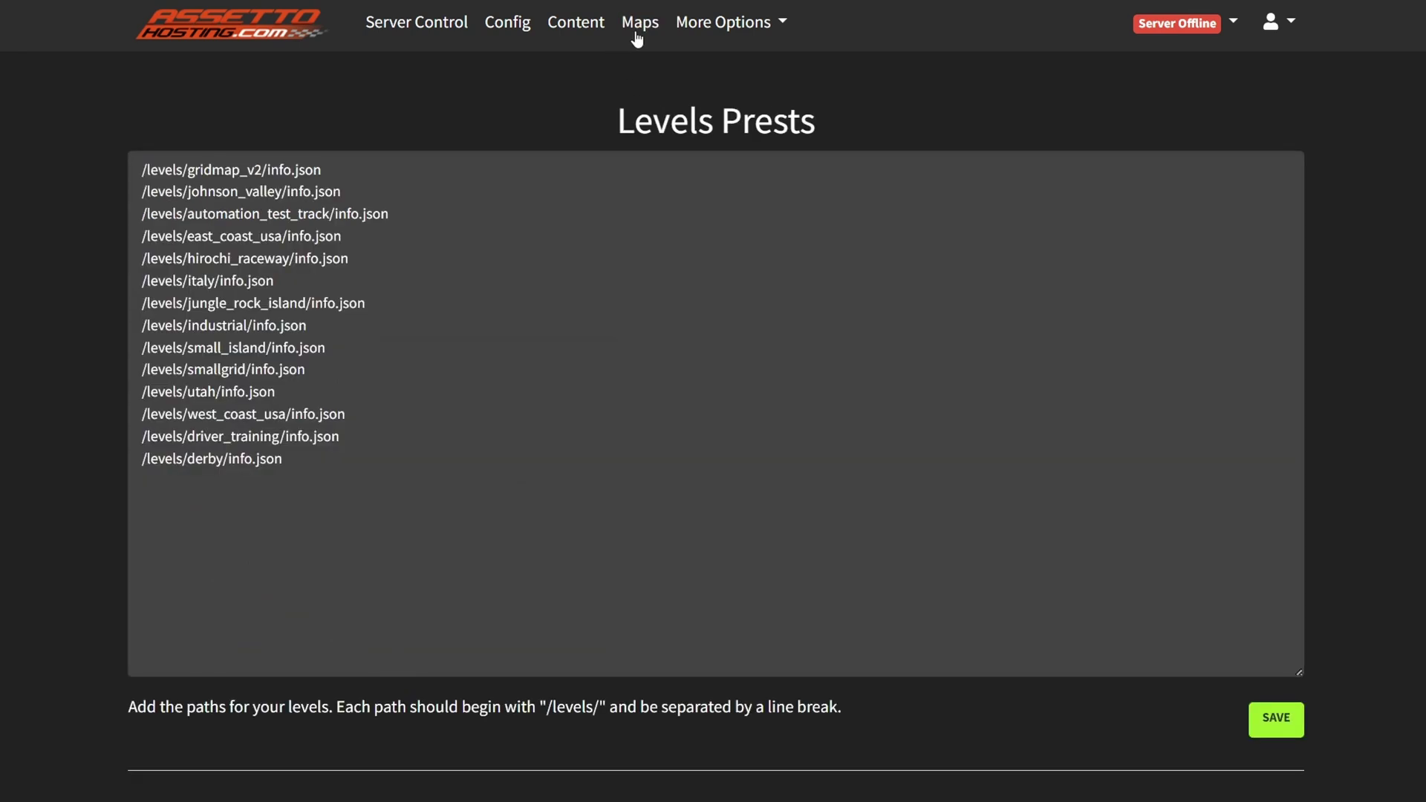
{"action": "left_click", "coordinate": [377, 467]}
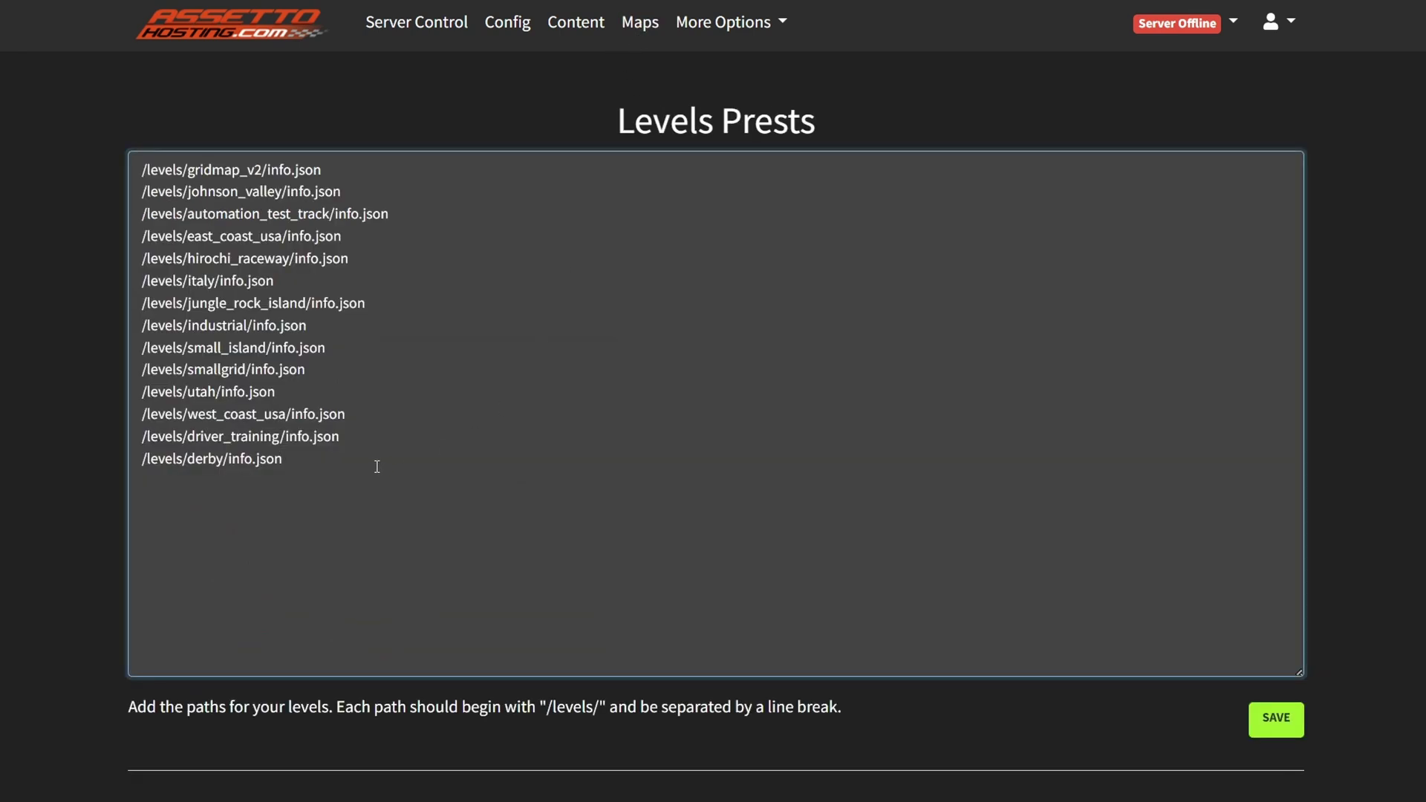
{"action": "key", "text": "BackSpace"}
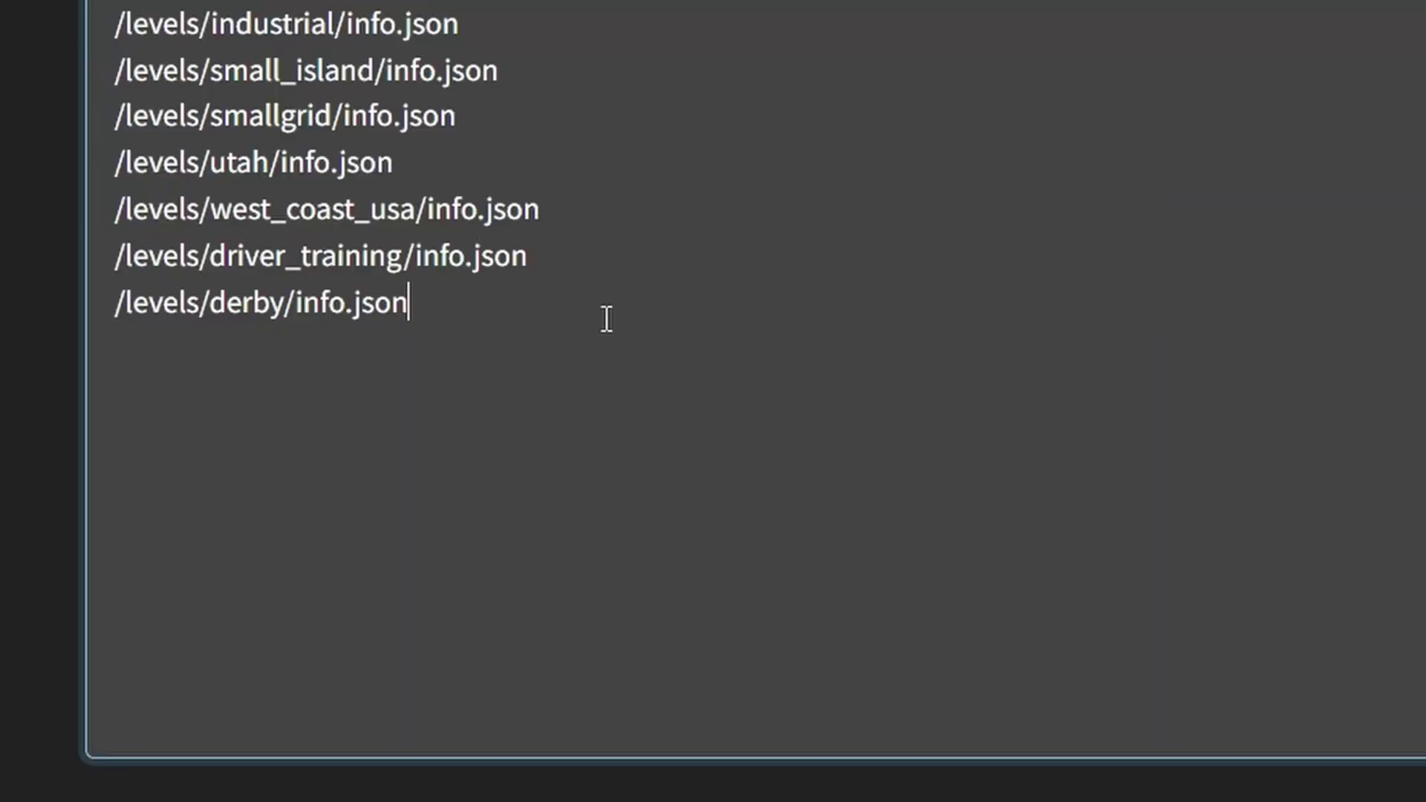
{"action": "key", "text": "Return"}
{"action": "type", "text": "/levels/"}
Step: Open river_highway.zip in 7-Zip and check its levels folder for the river_highway folder name
{"action": "key", "text": "alt+Tab"}
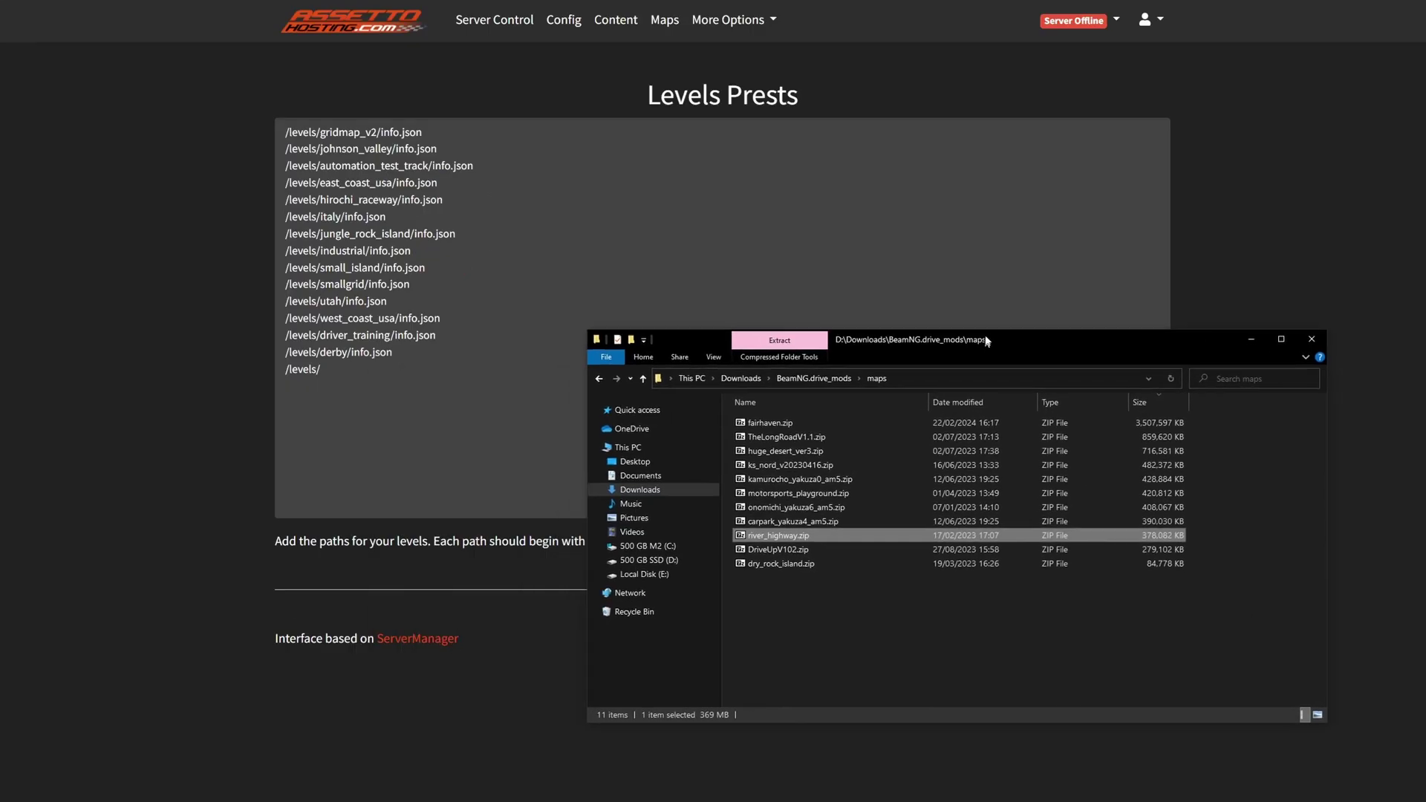
{"action": "left_click_drag", "start_coordinate": [987, 325], "coordinate": [998, 255]}
{"action": "left_click", "coordinate": [895, 541]}
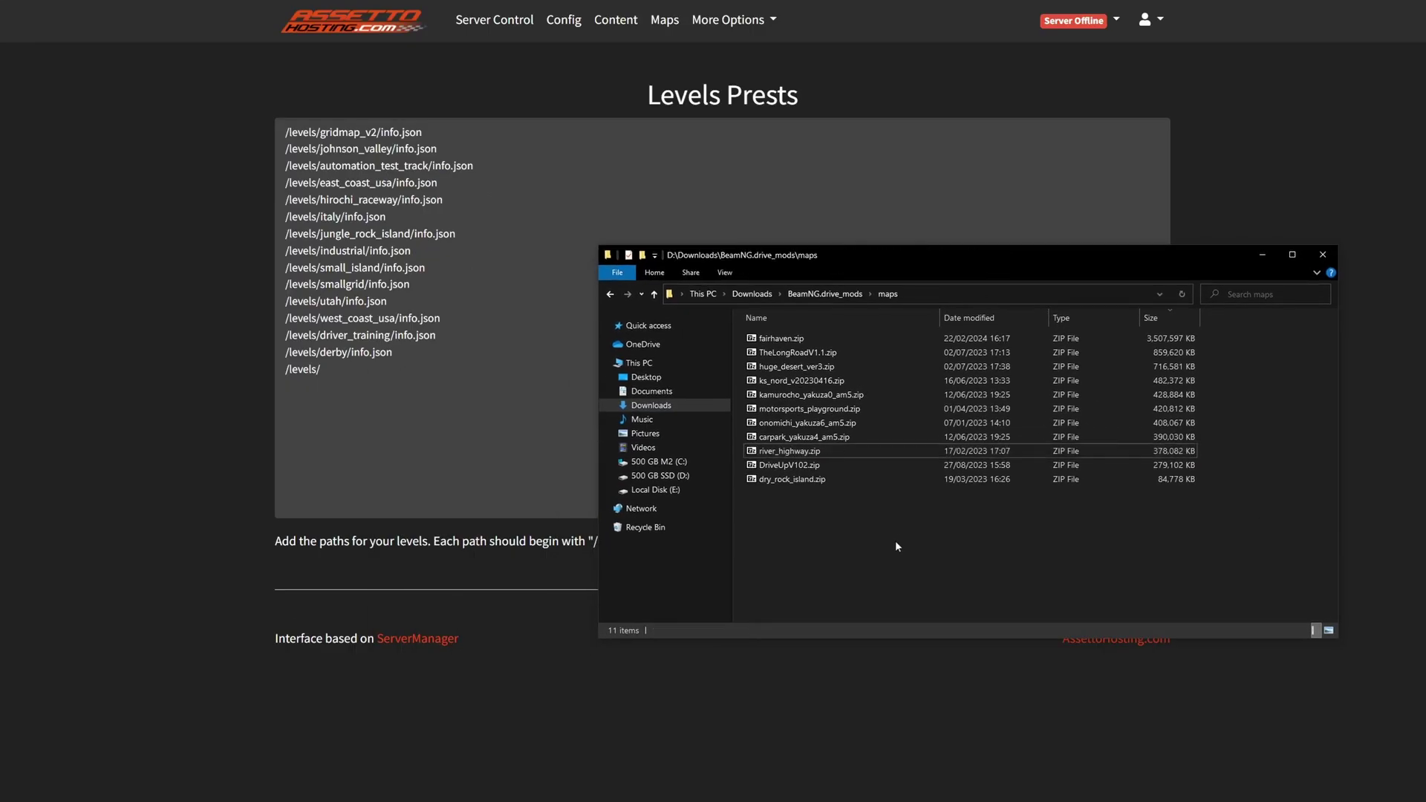
{"action": "left_click", "coordinate": [844, 454]}
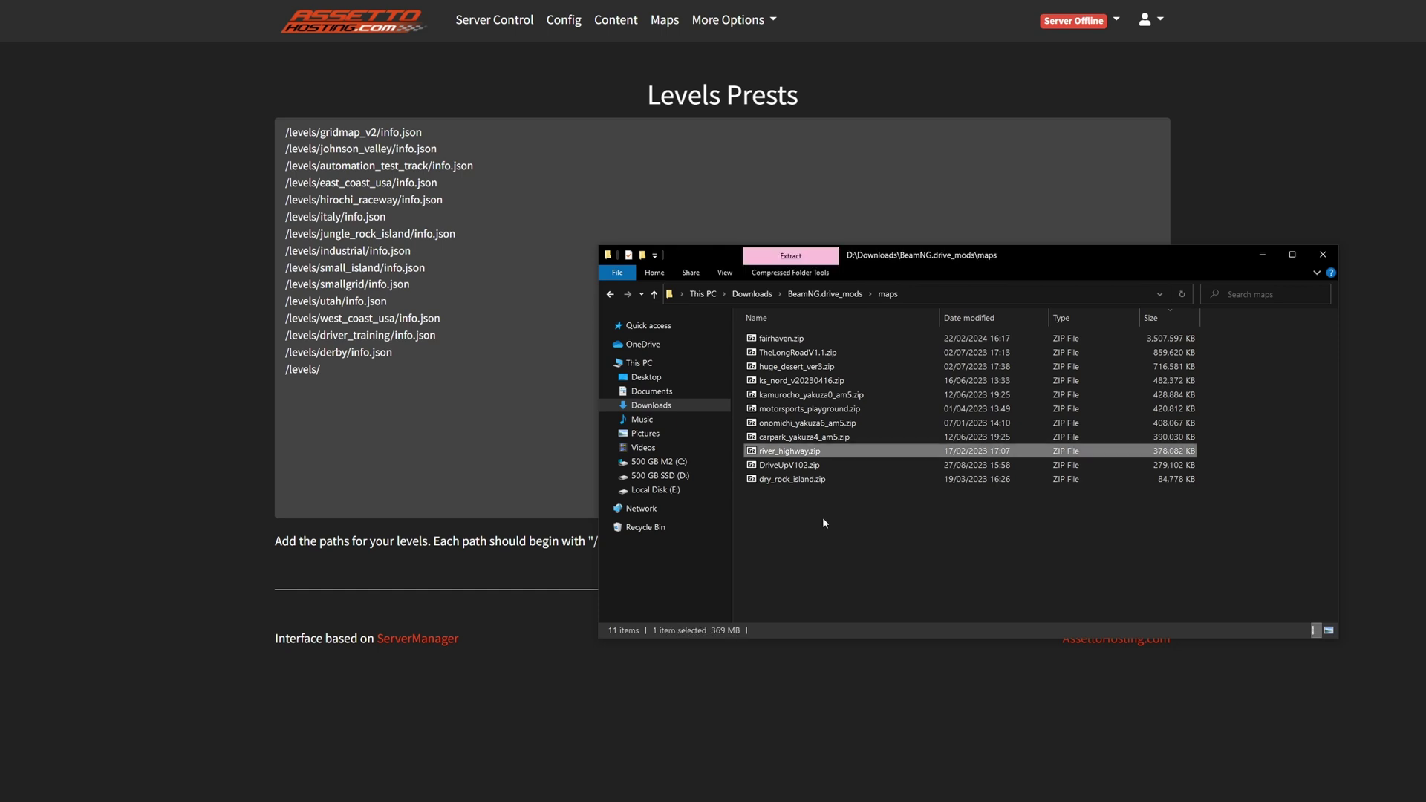
{"action": "double_click", "coordinate": [814, 455]}
{"action": "left_click", "coordinate": [286, 419]}
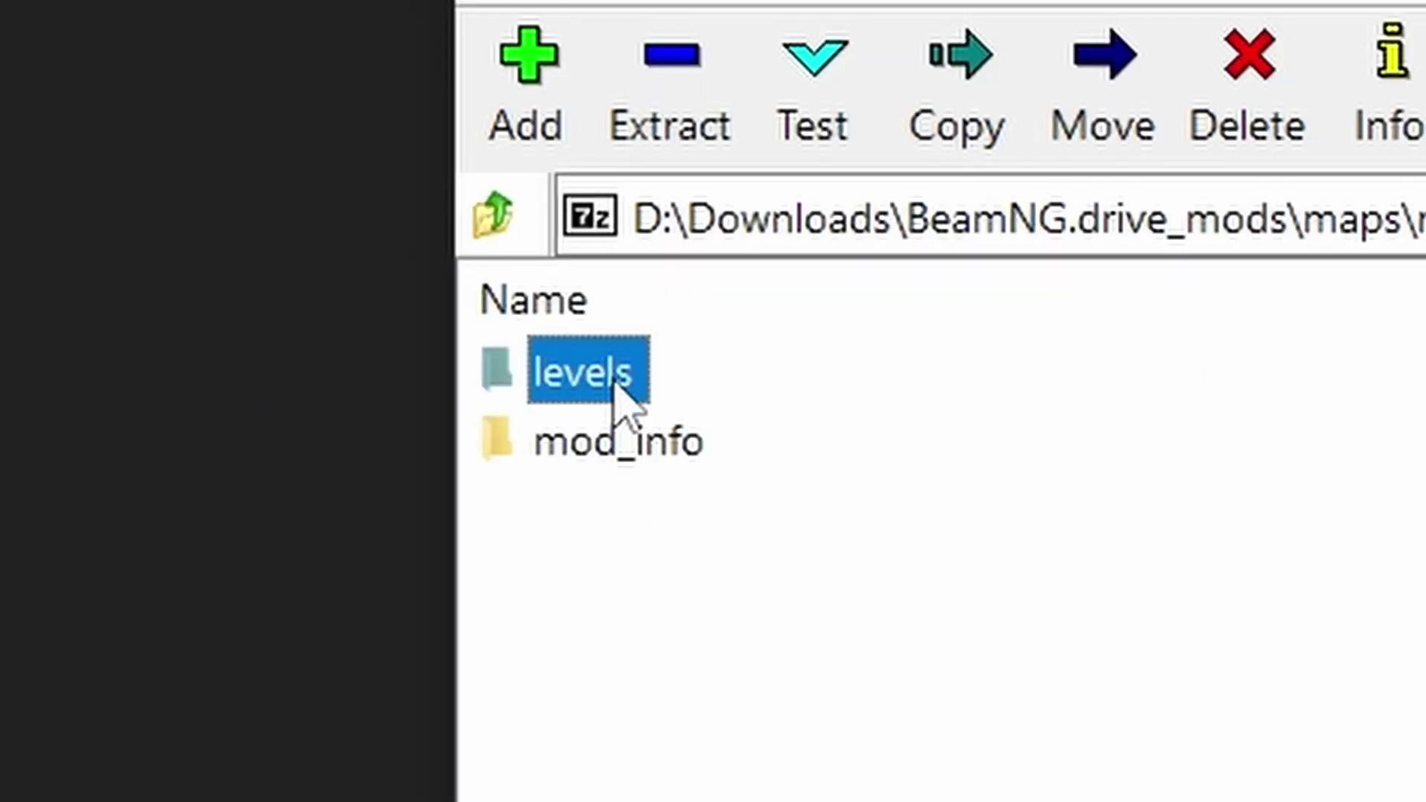
{"action": "double_click", "coordinate": [287, 419]}
{"action": "left_click", "coordinate": [570, 401]}
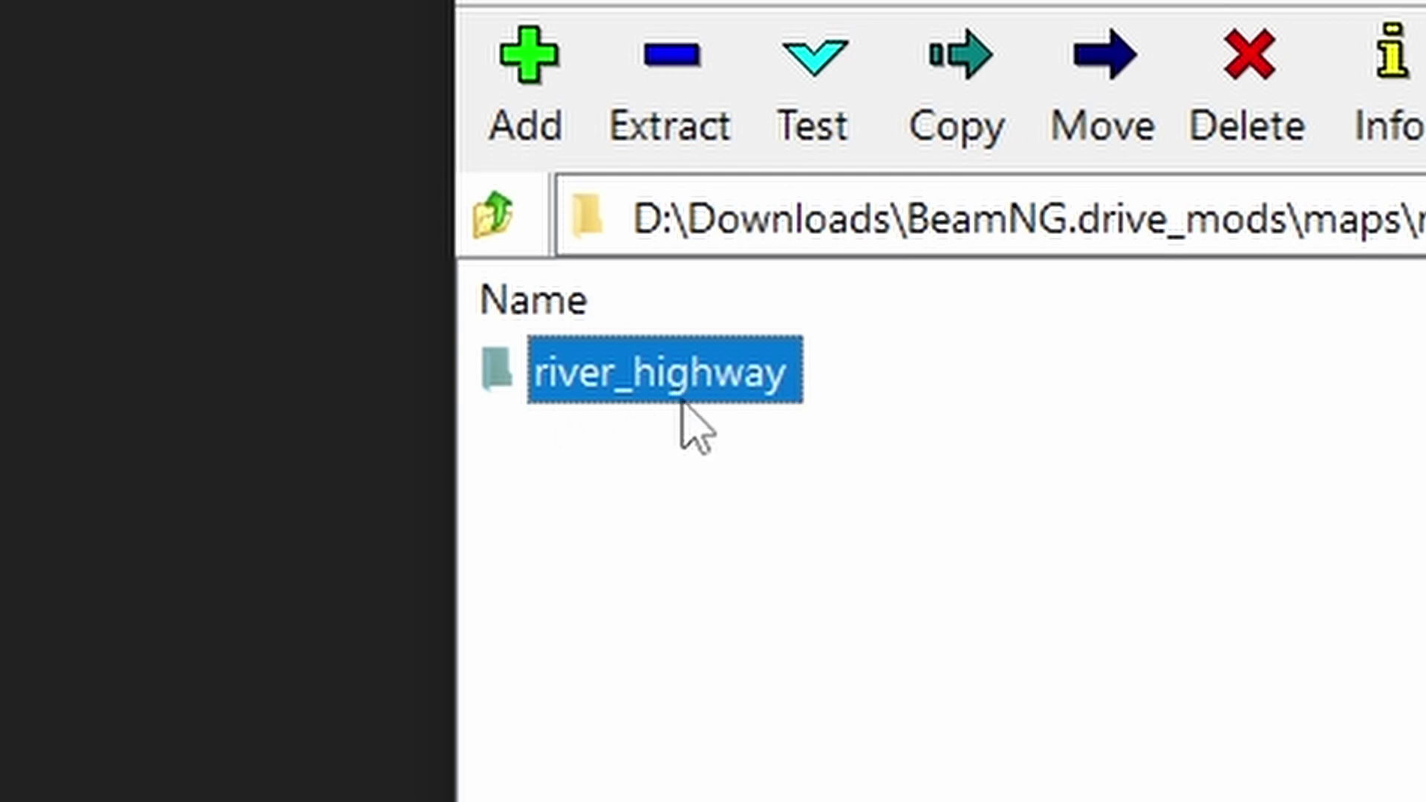
Step: Complete the line as /levels/river_highway/info.json and save the Levels Presets list
{"action": "type", "text": "iver_highway"}
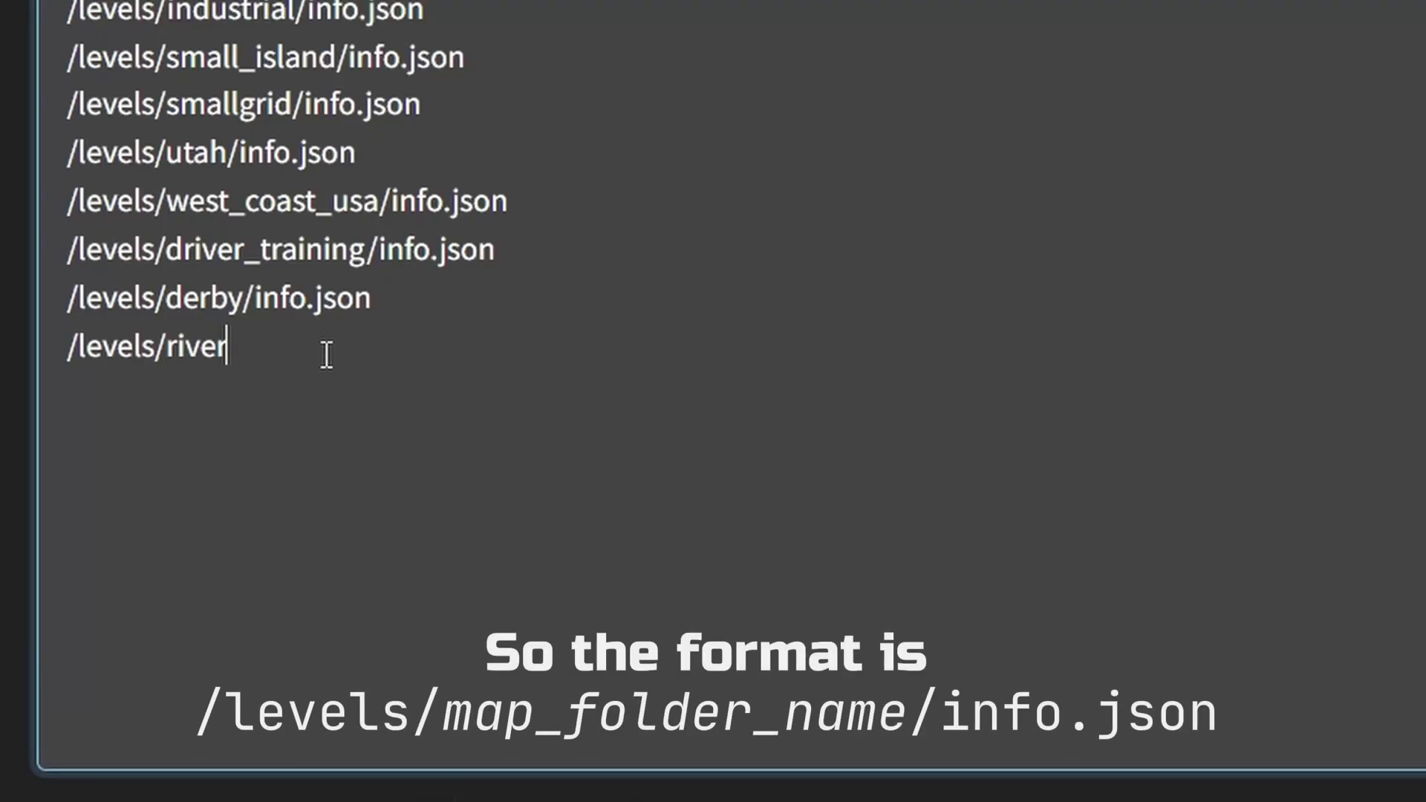
{"action": "type", "text": "/info.j"}
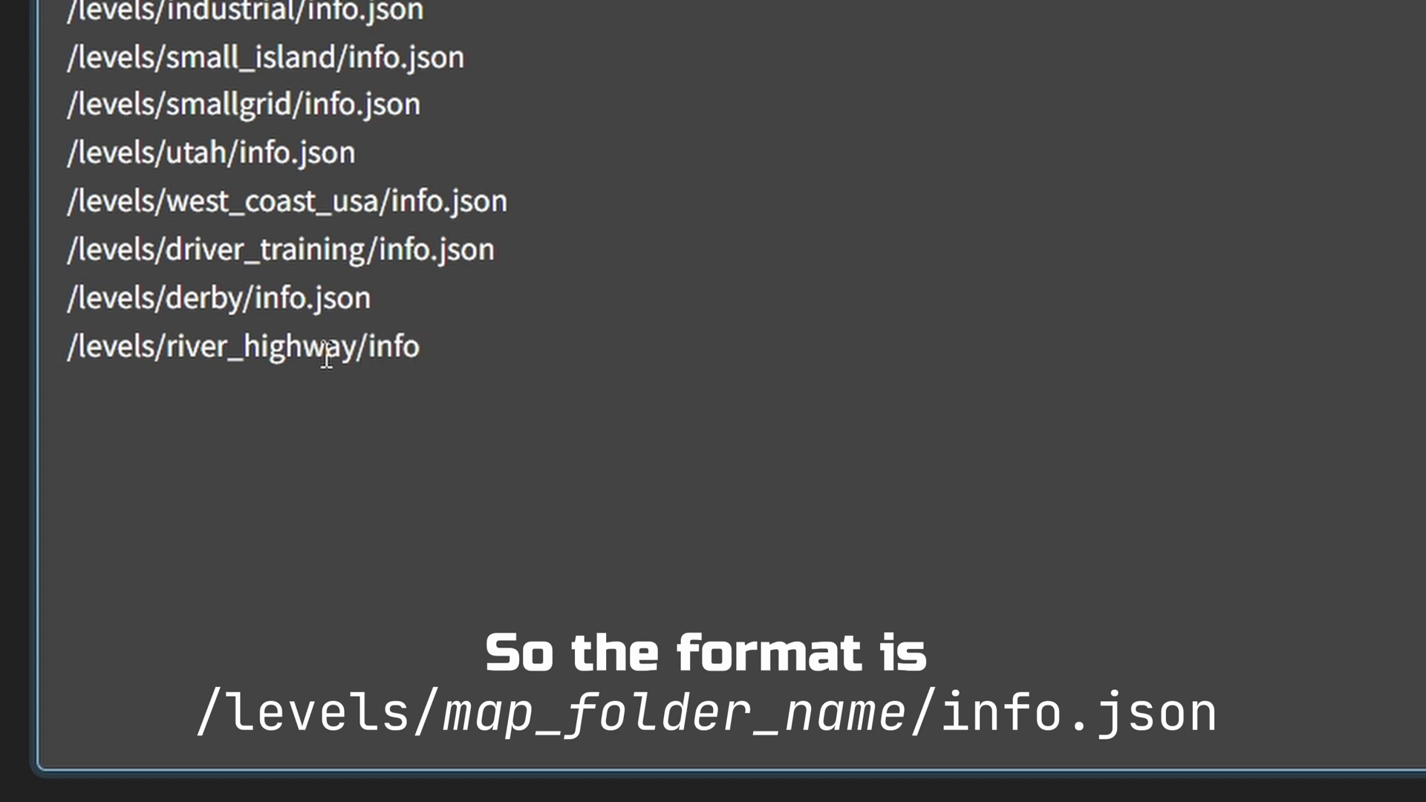
{"action": "type", "text": "son"}
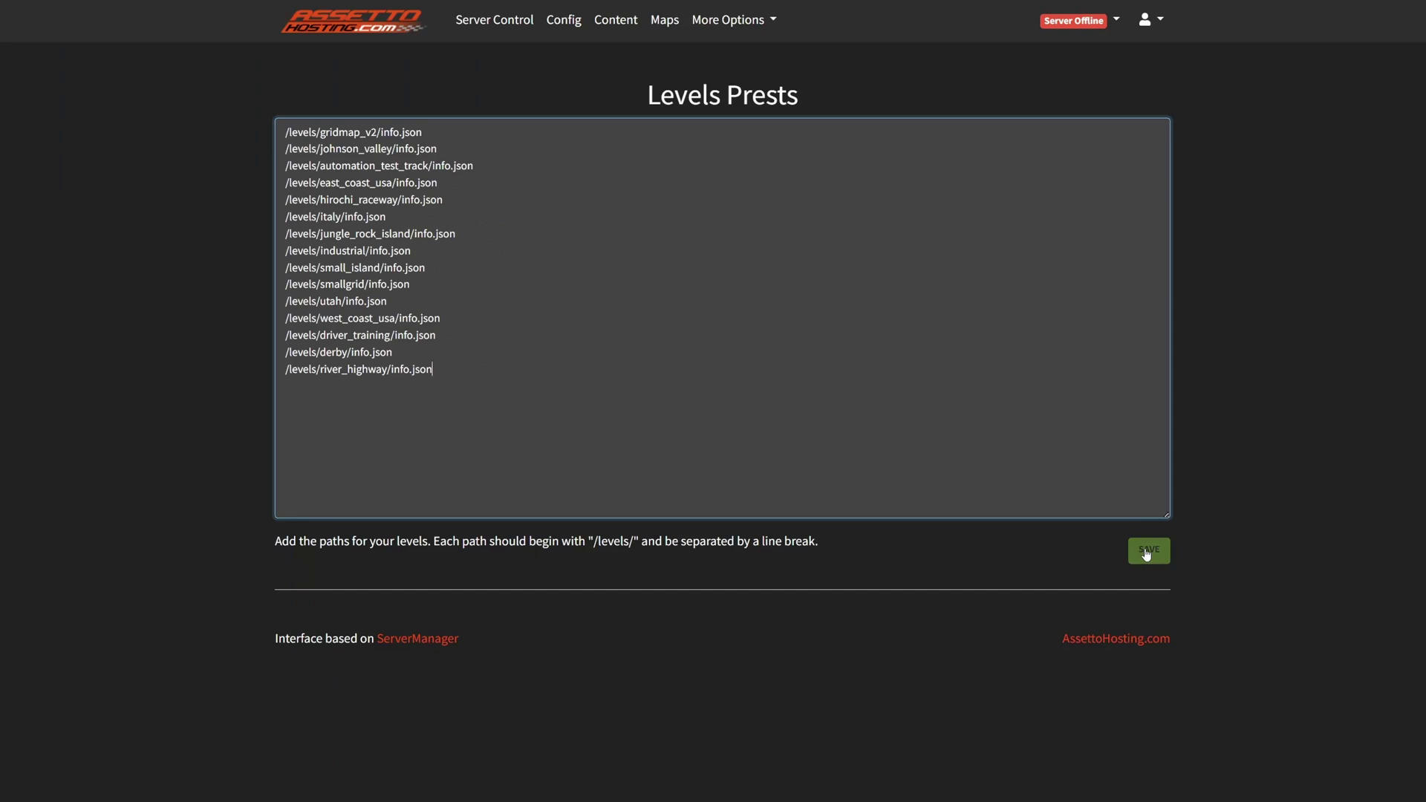
{"action": "left_click", "coordinate": [1147, 554]}
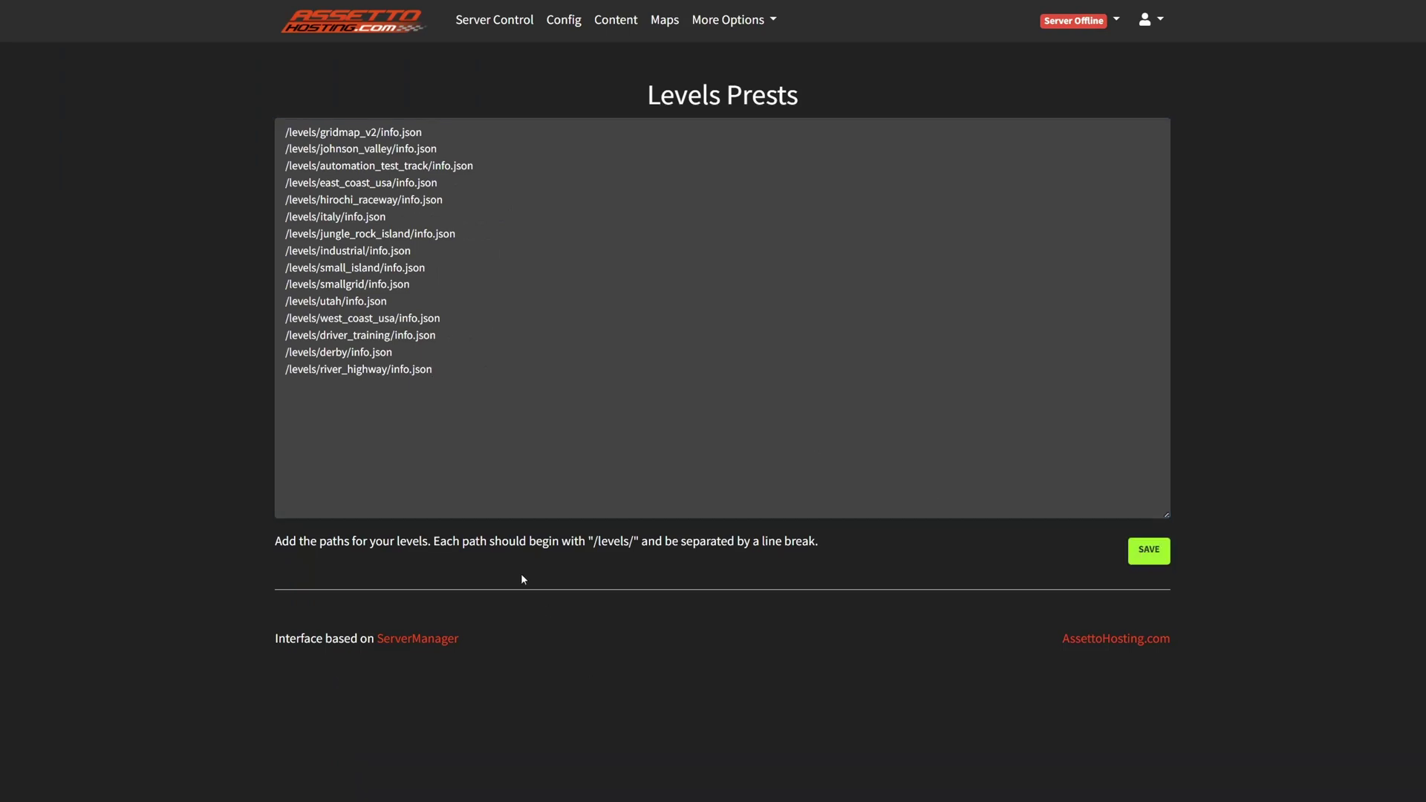
{"action": "left_click_drag", "start_coordinate": [451, 372], "coordinate": [267, 375]}
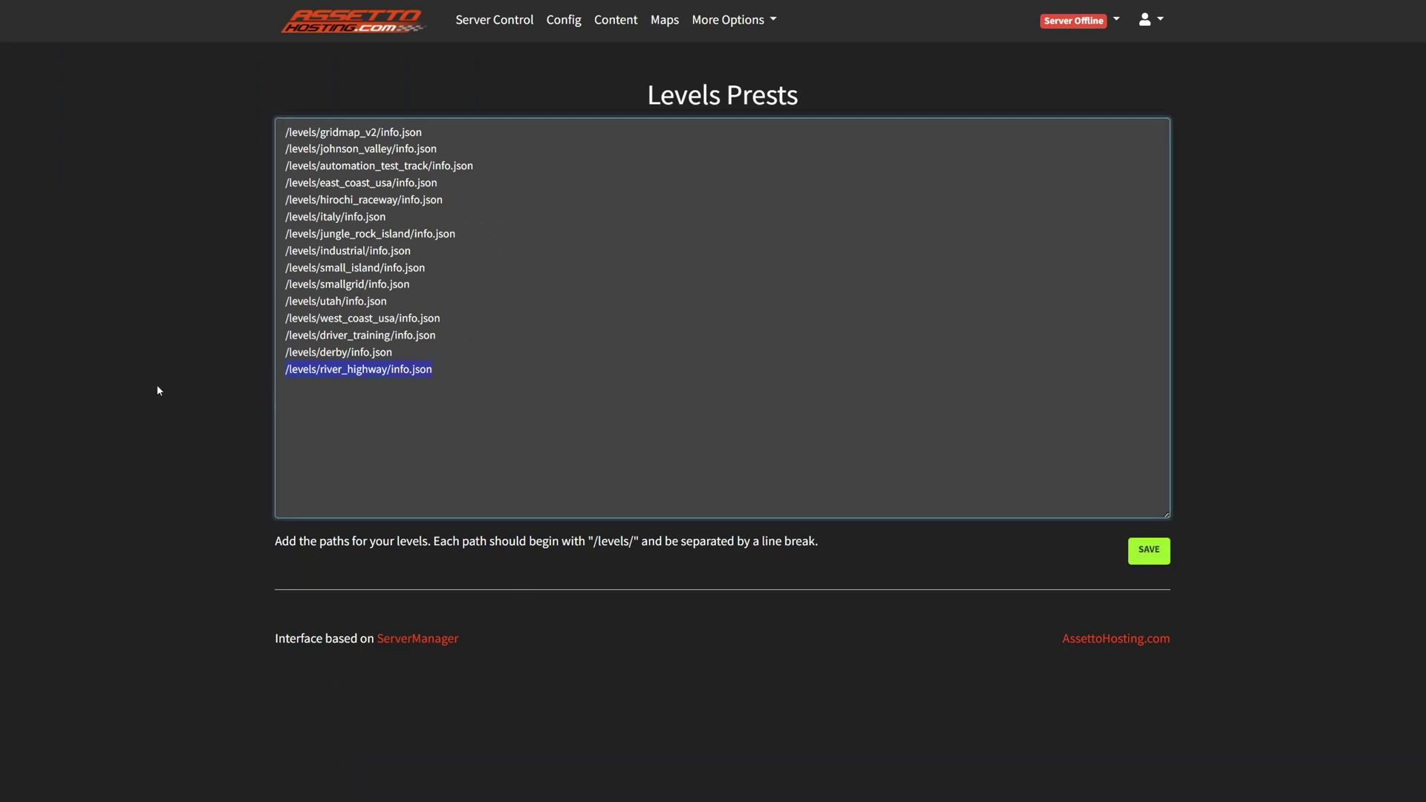
Step: On the Config page, set Map to /levels/river_highway/info.json and save the server options
{"action": "left_click", "coordinate": [572, 22]}
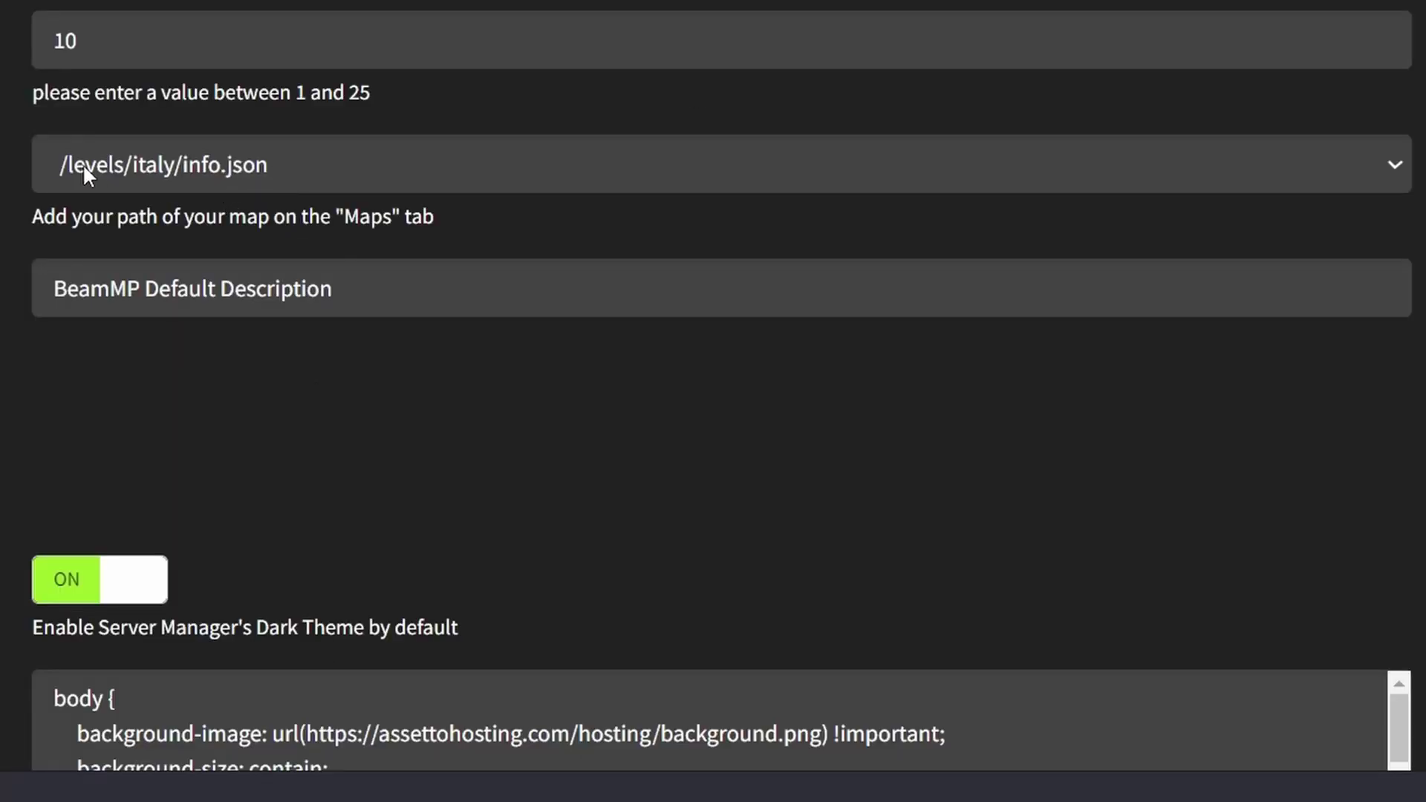
{"action": "left_click", "coordinate": [136, 164]}
{"action": "left_click", "coordinate": [253, 634]}
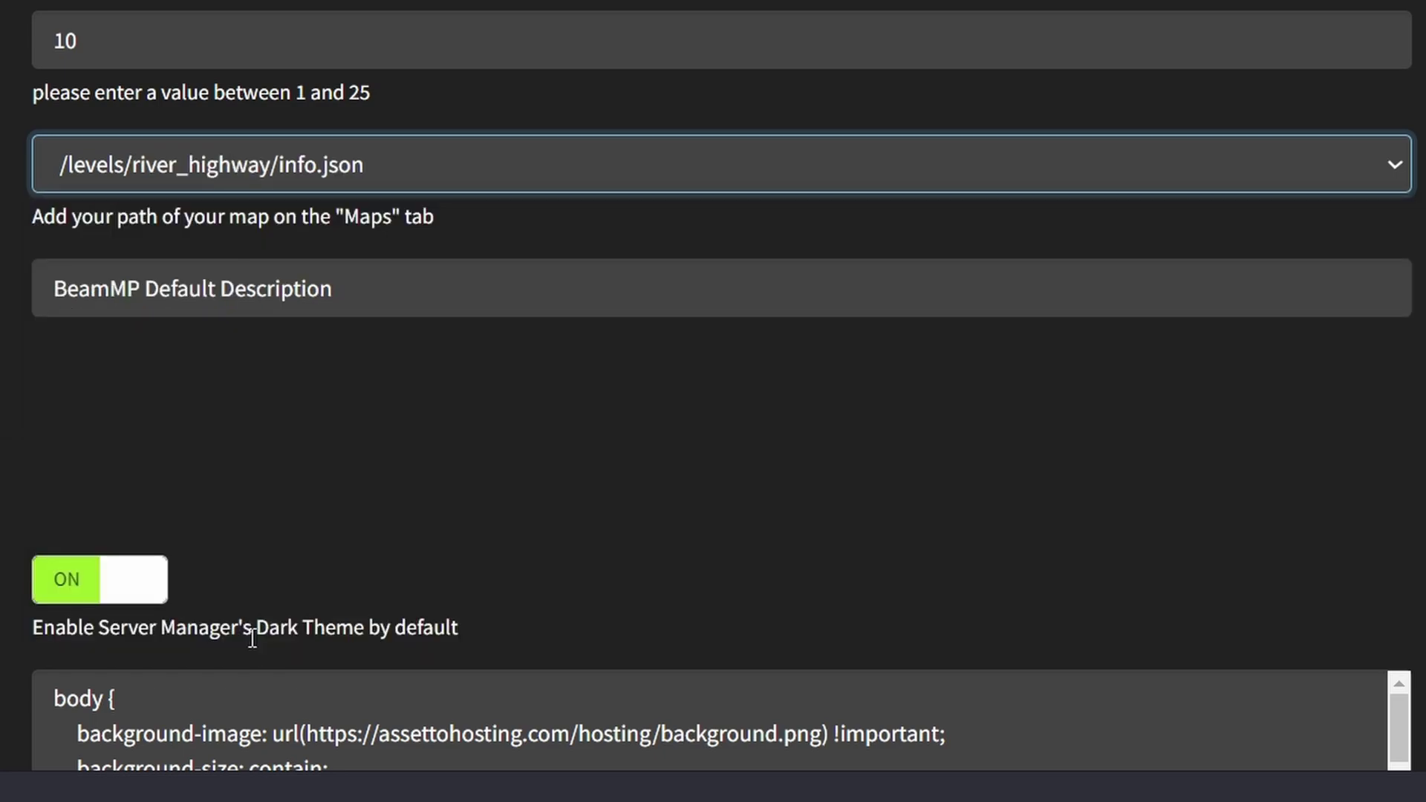
{"action": "left_click", "coordinate": [1161, 638]}
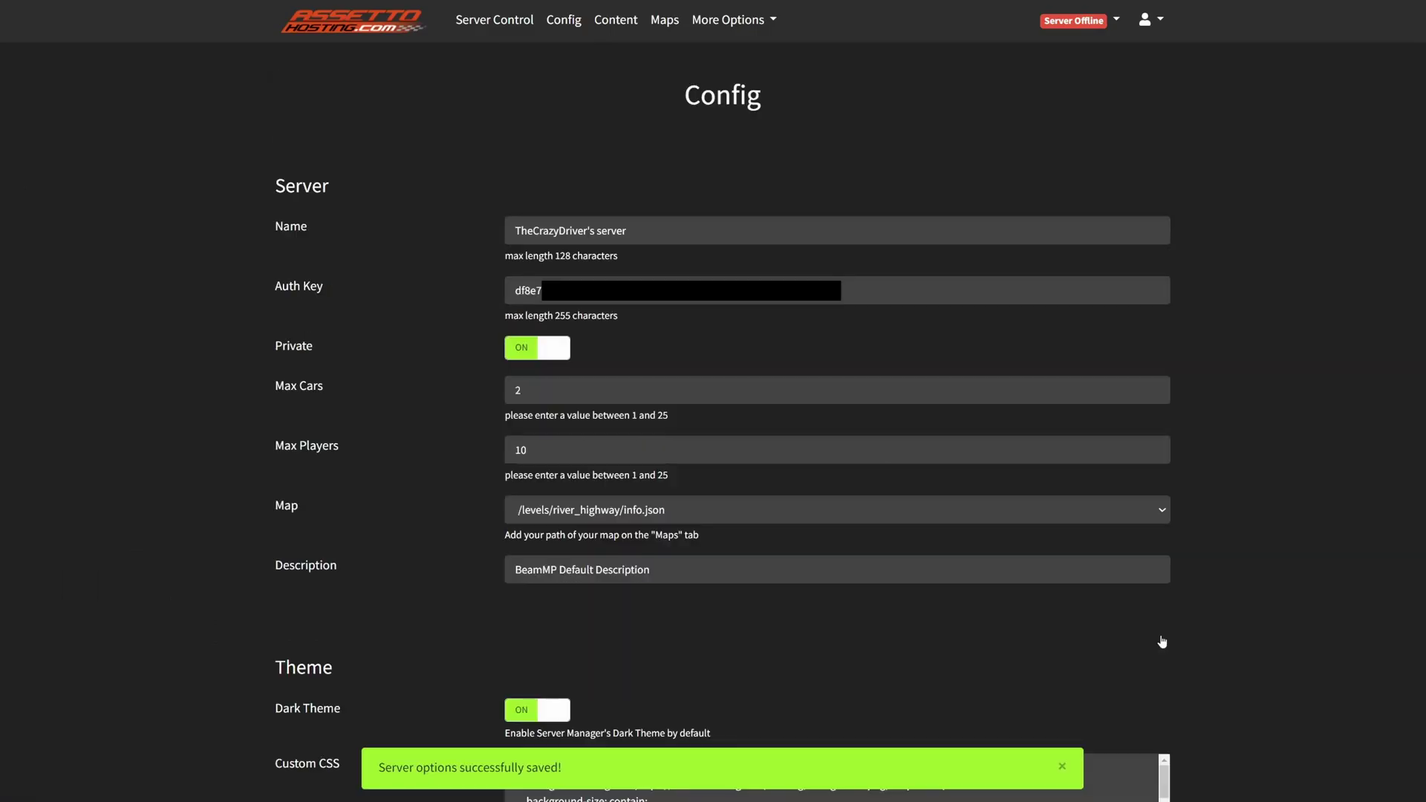
Step: Start the BeamMP server from Server Control and confirm the console reports all systems started
{"action": "left_click", "coordinate": [487, 33]}
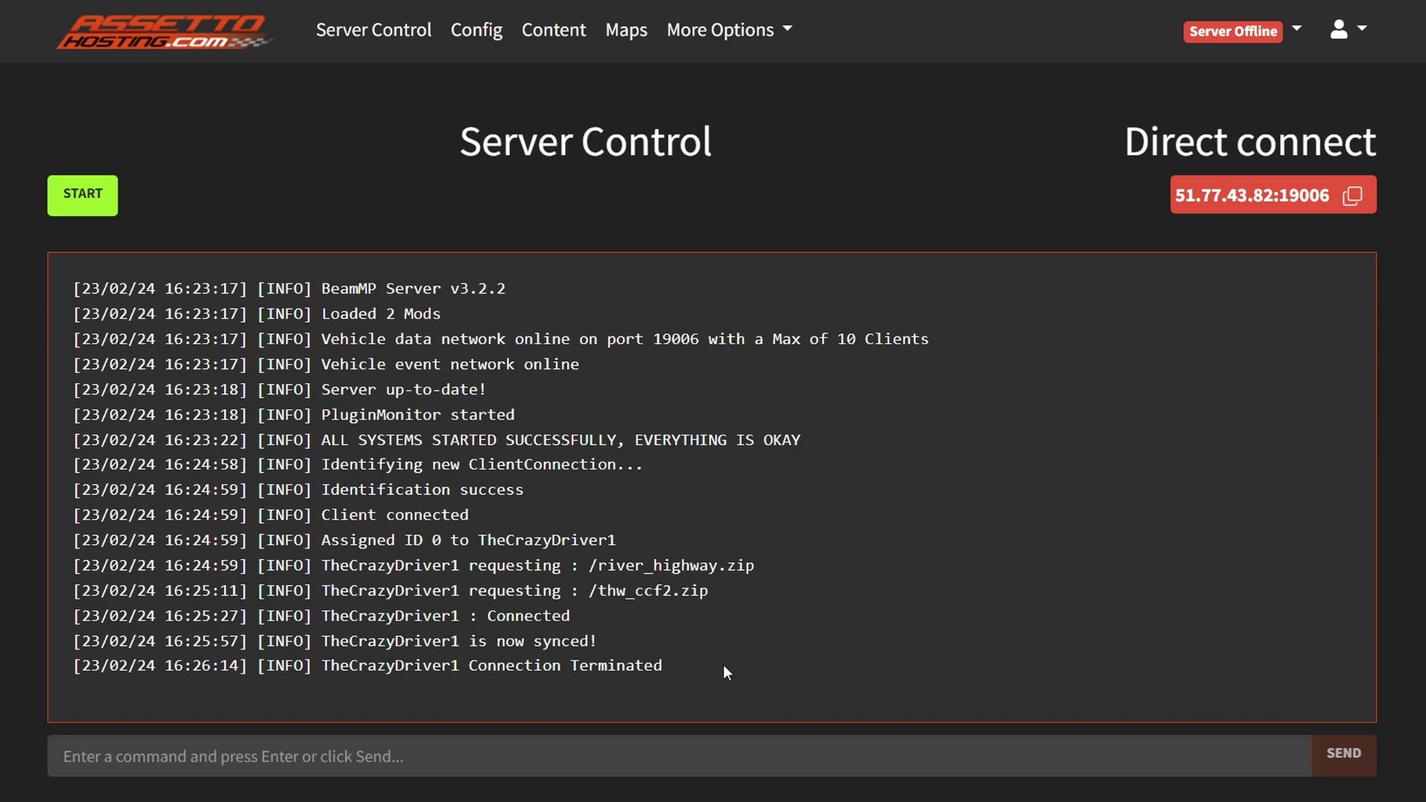
{"action": "left_click_drag", "start_coordinate": [722, 666], "coordinate": [96, 297]}
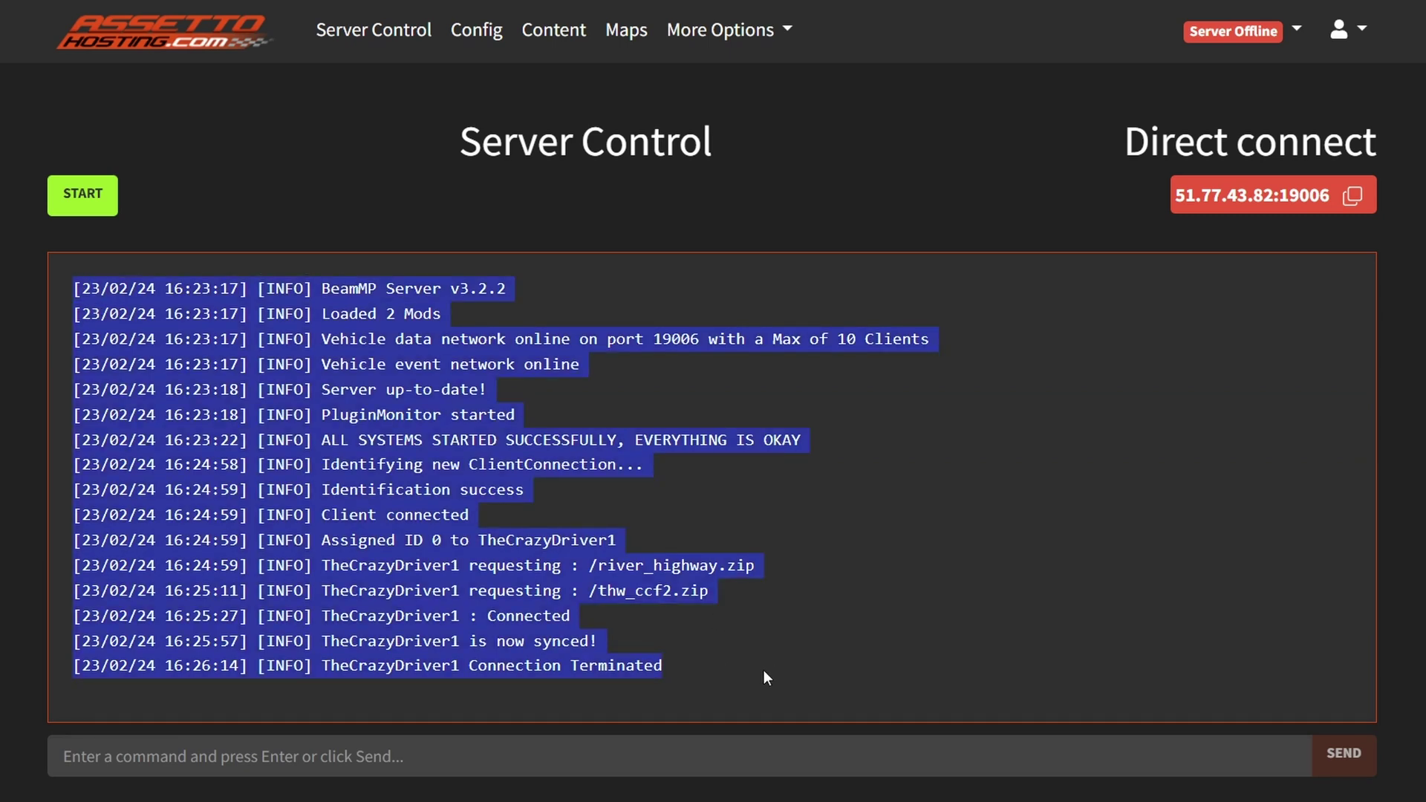
{"action": "left_click", "coordinate": [756, 640]}
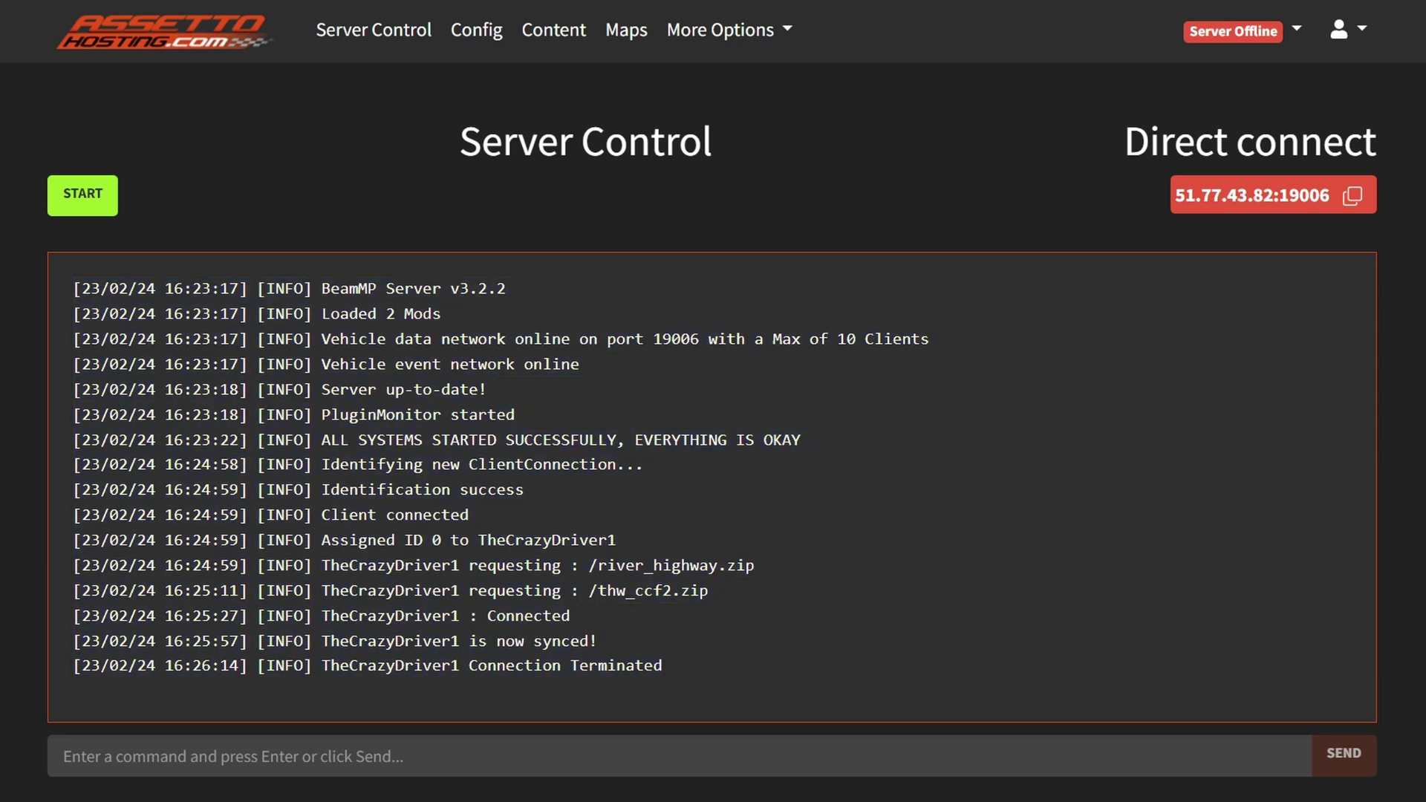
{"action": "left_click", "coordinate": [85, 212]}
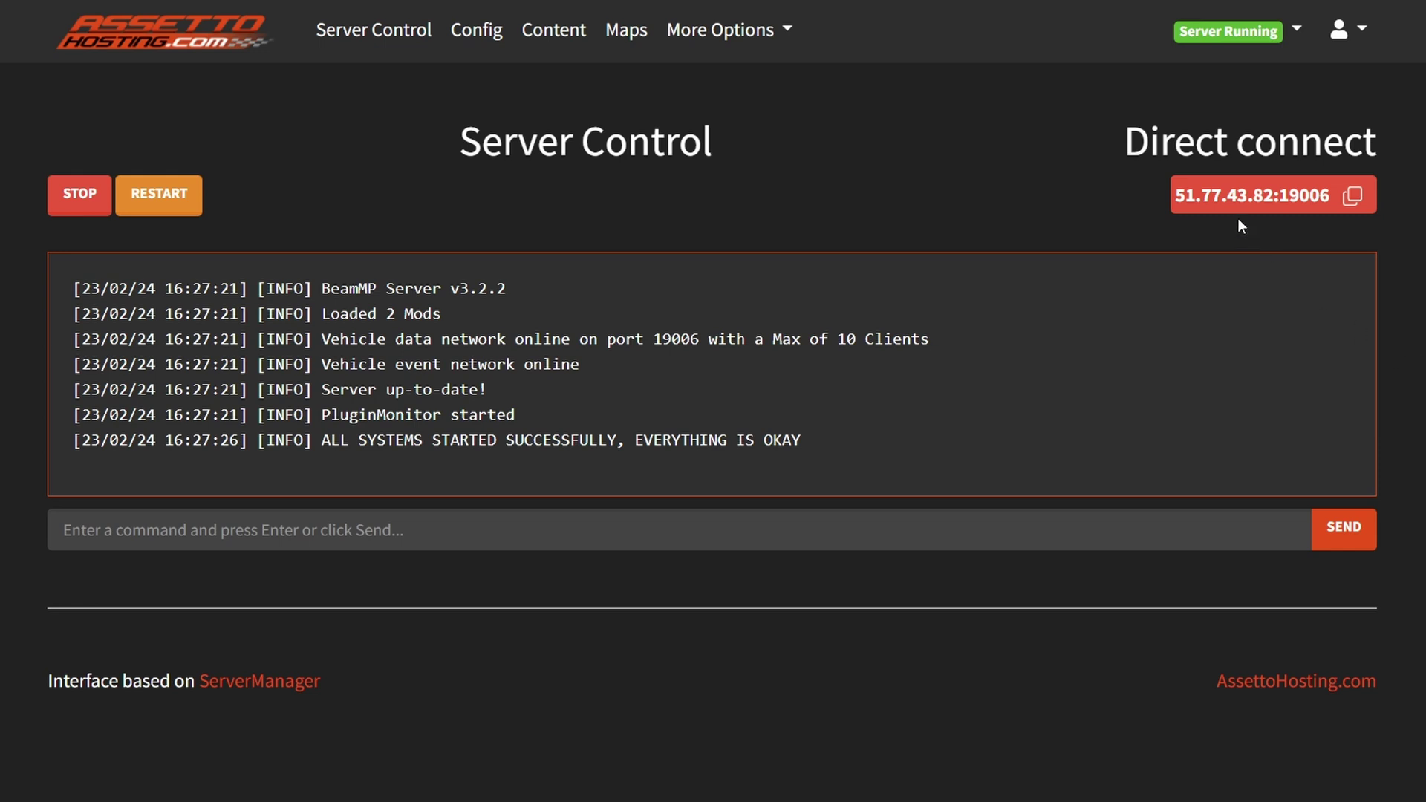
{"action": "left_click", "coordinate": [370, 535]}
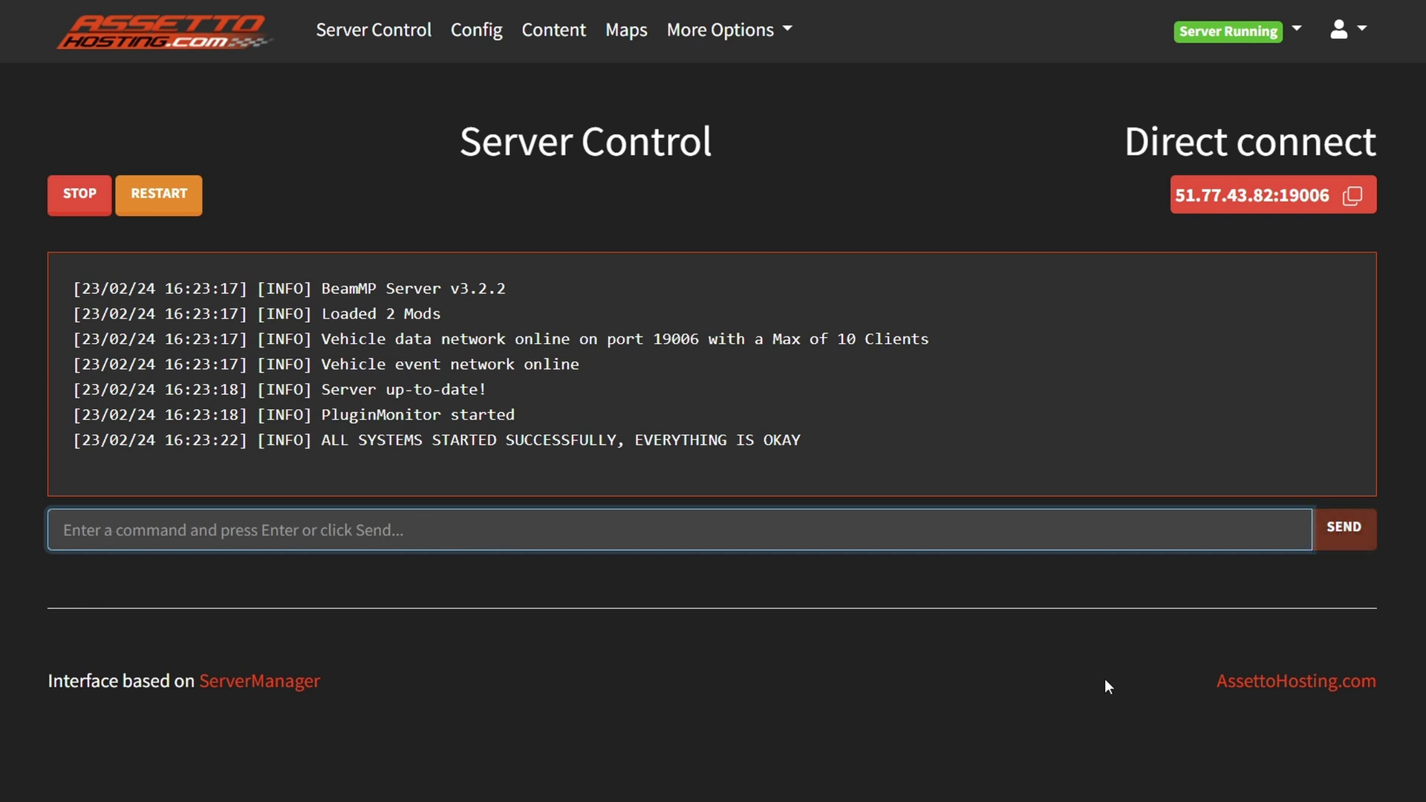
{"action": "left_click_drag", "start_coordinate": [330, 443], "coordinate": [821, 452]}
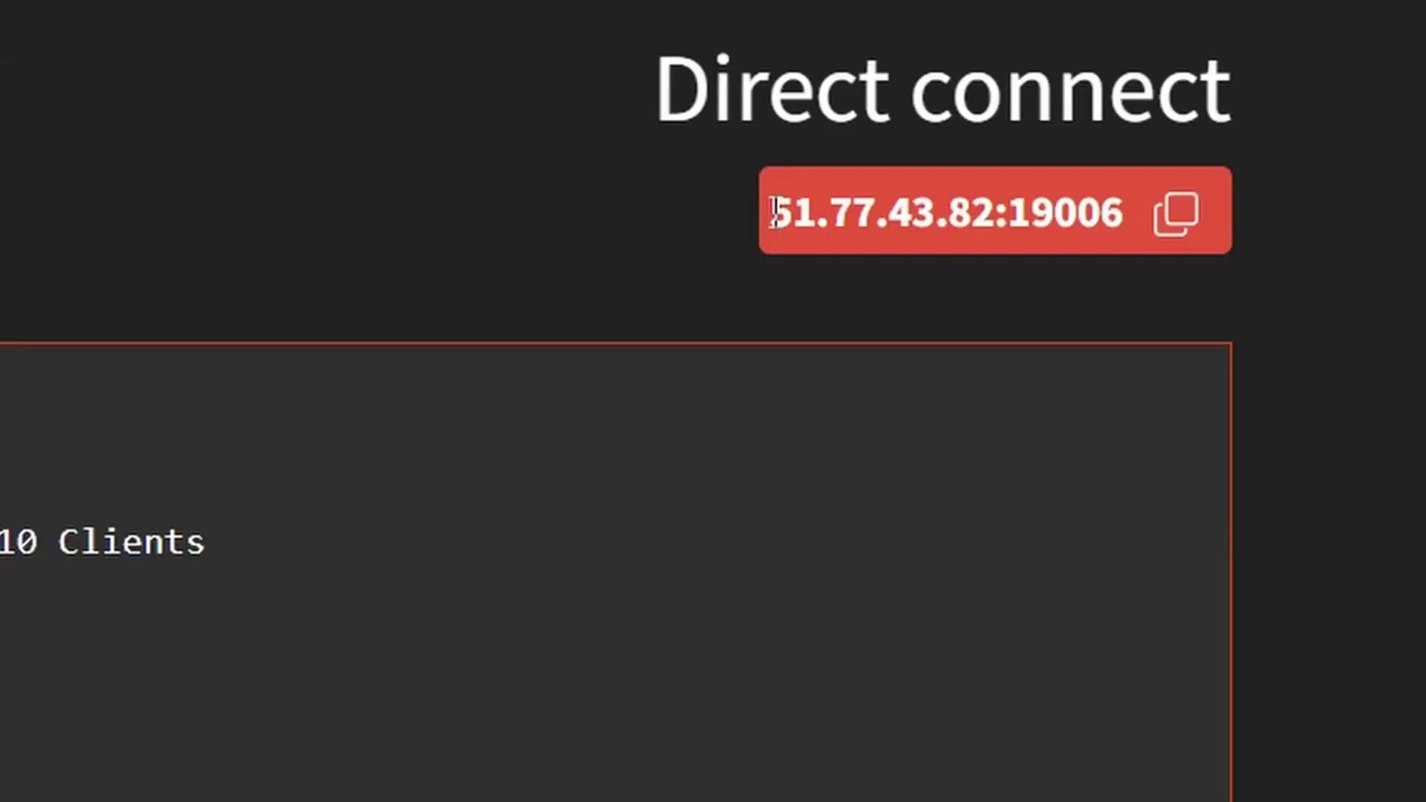
Step: Paste IP 51.77.43.82 into BeamMP's Direct Connect, then select the port 19006
{"action": "left_click_drag", "start_coordinate": [1177, 194], "coordinate": [1283, 198]}
{"action": "left_click_drag", "start_coordinate": [1017, 219], "coordinate": [1004, 220]}
{"action": "key", "text": "ctrl+c"}
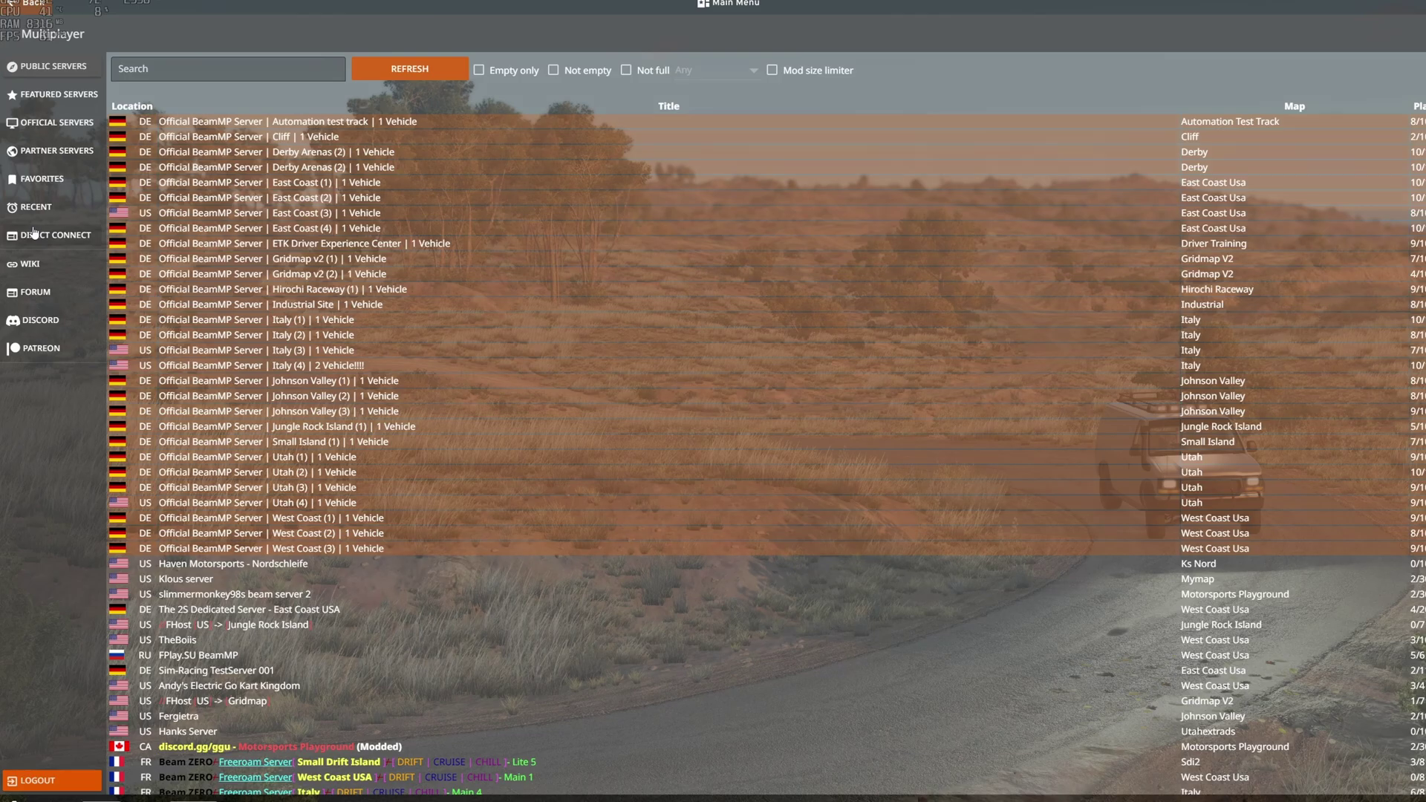
{"action": "left_click", "coordinate": [34, 233]}
{"action": "double_click", "coordinate": [199, 80]}
{"action": "key", "text": "ctrl+v"}
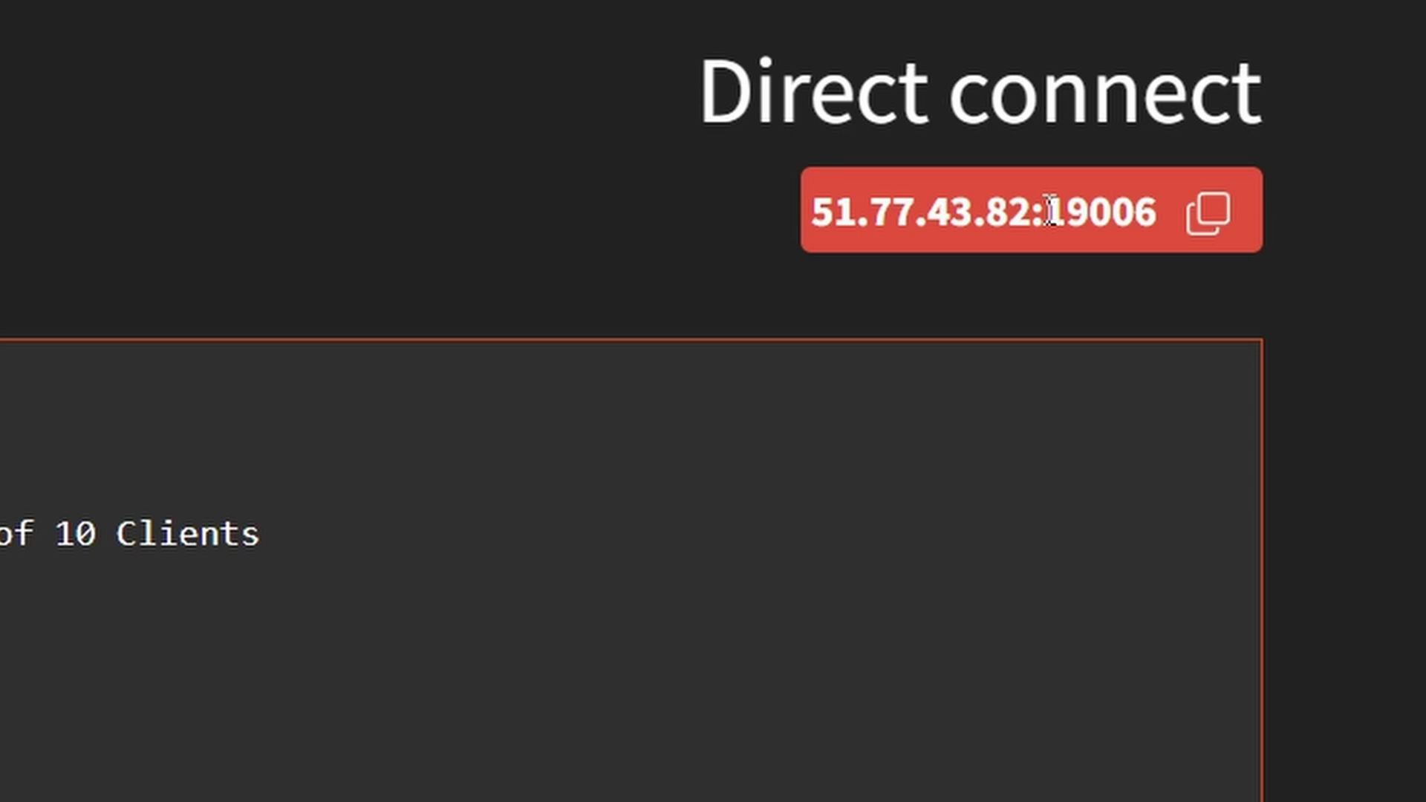
{"action": "left_click_drag", "start_coordinate": [1012, 212], "coordinate": [1157, 214]}
{"action": "key", "text": "ctrl+c"}
{"action": "left_click", "coordinate": [1050, 212]}
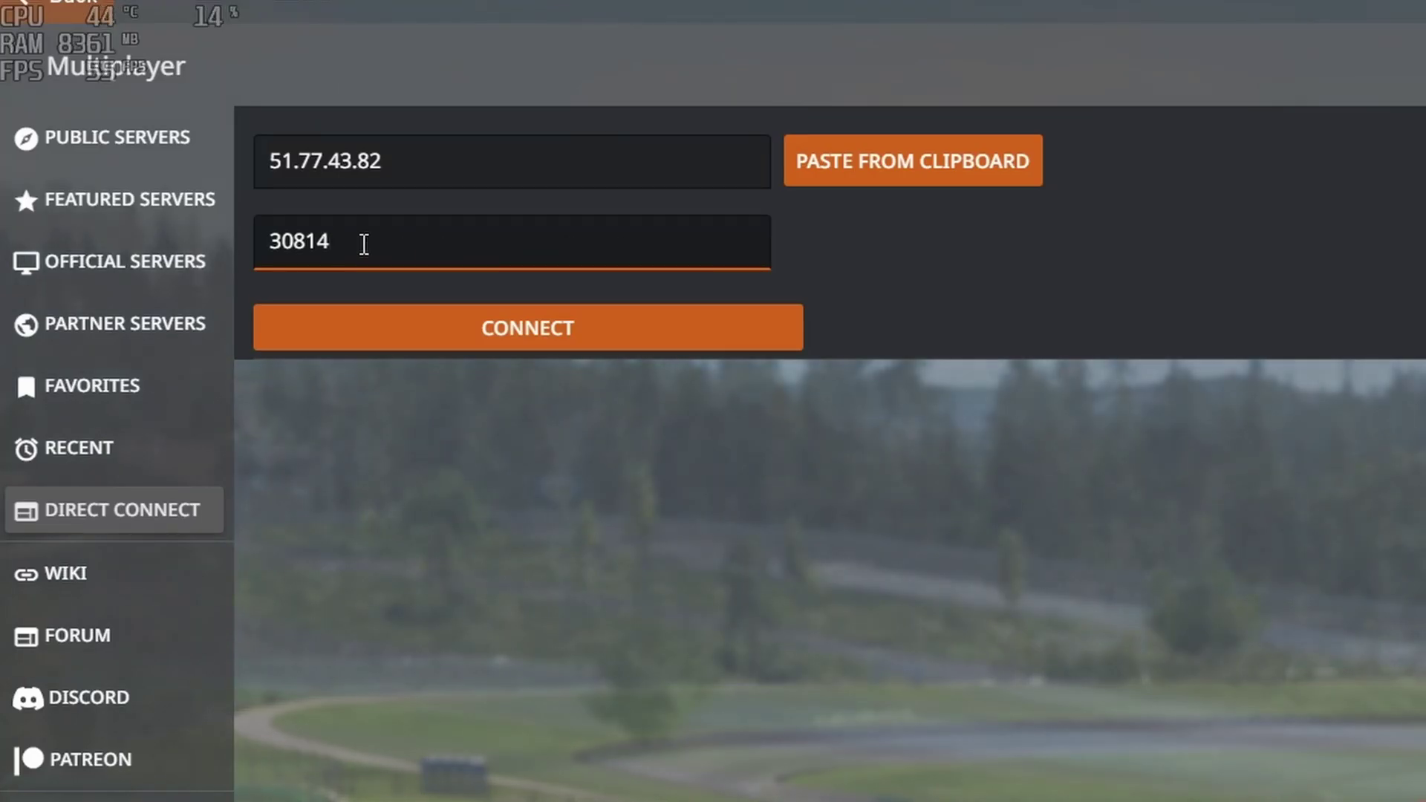
Step: Replace port 30814 with 19006 in Direct Connect and connect to the server
{"action": "left_click_drag", "start_coordinate": [363, 242], "coordinate": [258, 242]}
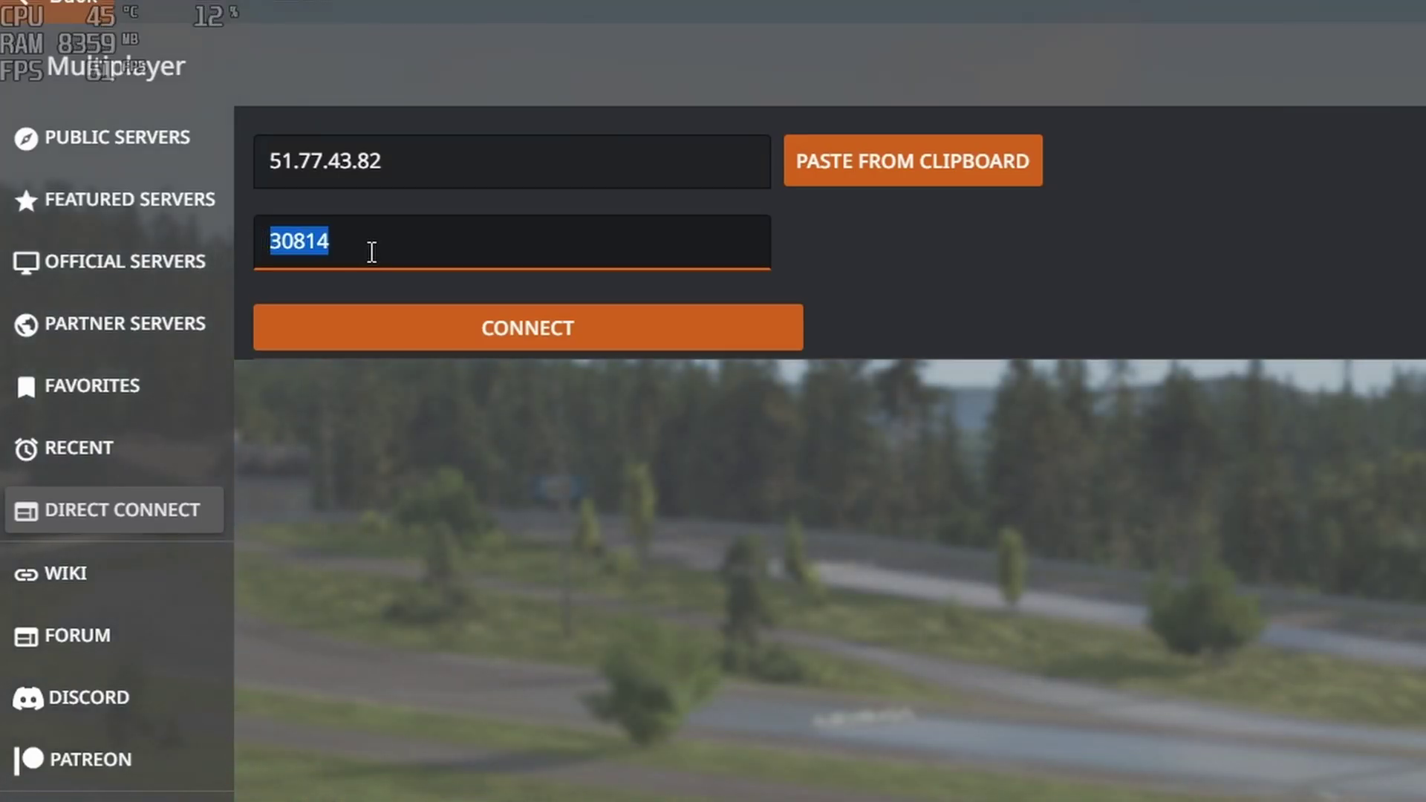
{"action": "key", "text": "ctrl+v"}
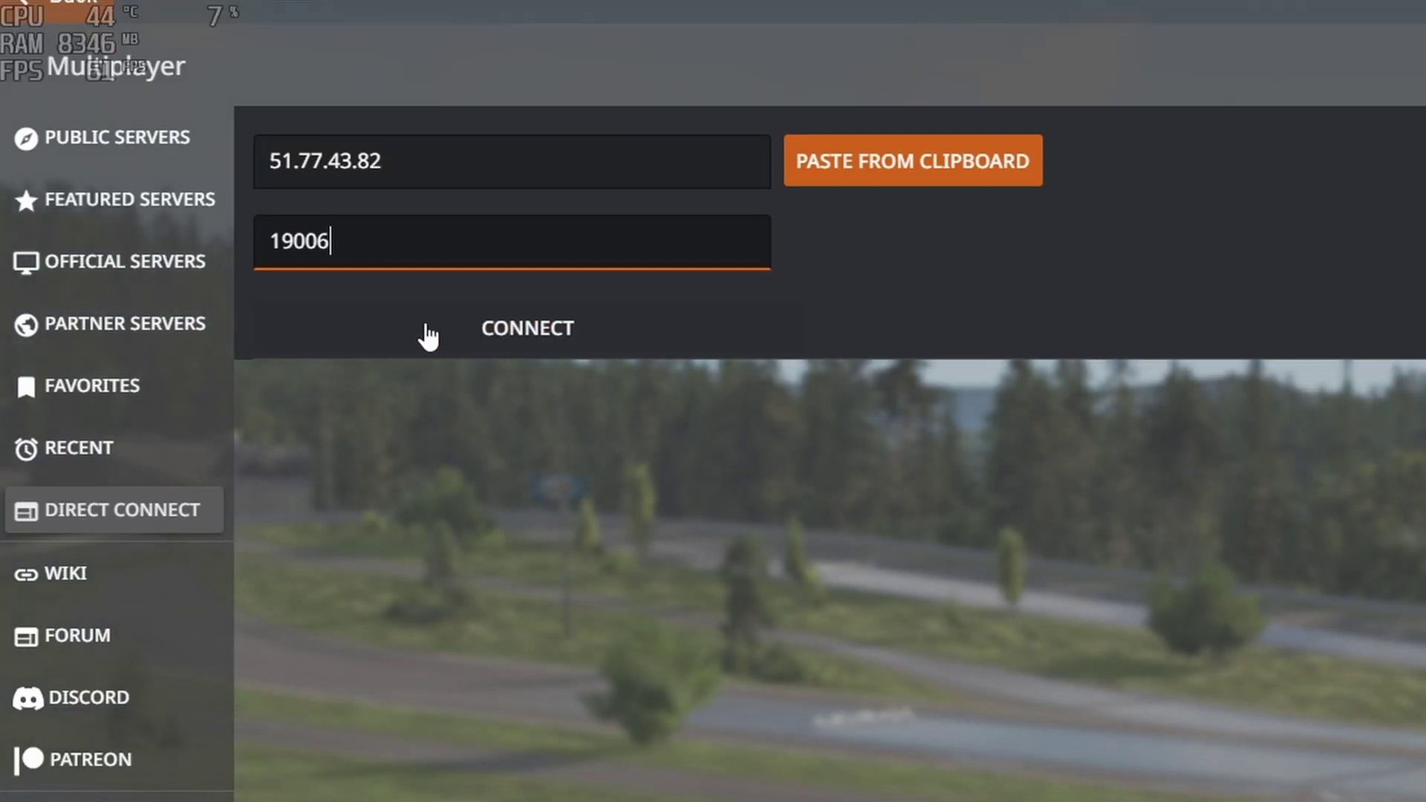
{"action": "left_click", "coordinate": [429, 336]}
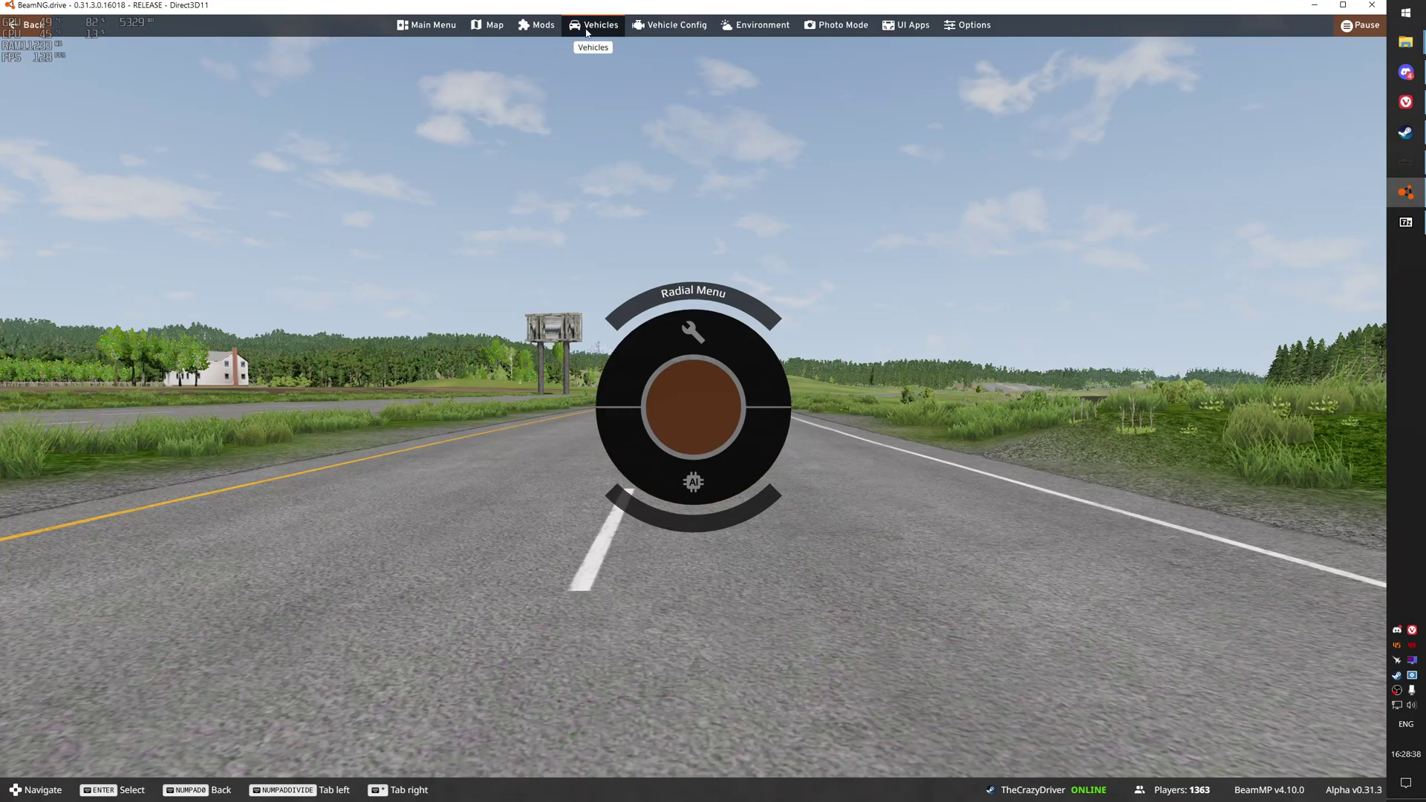
Step: Spawn a new Hirochi CCF 210-4S (M) from the vehicle selection grid
{"action": "left_click", "coordinate": [587, 30]}
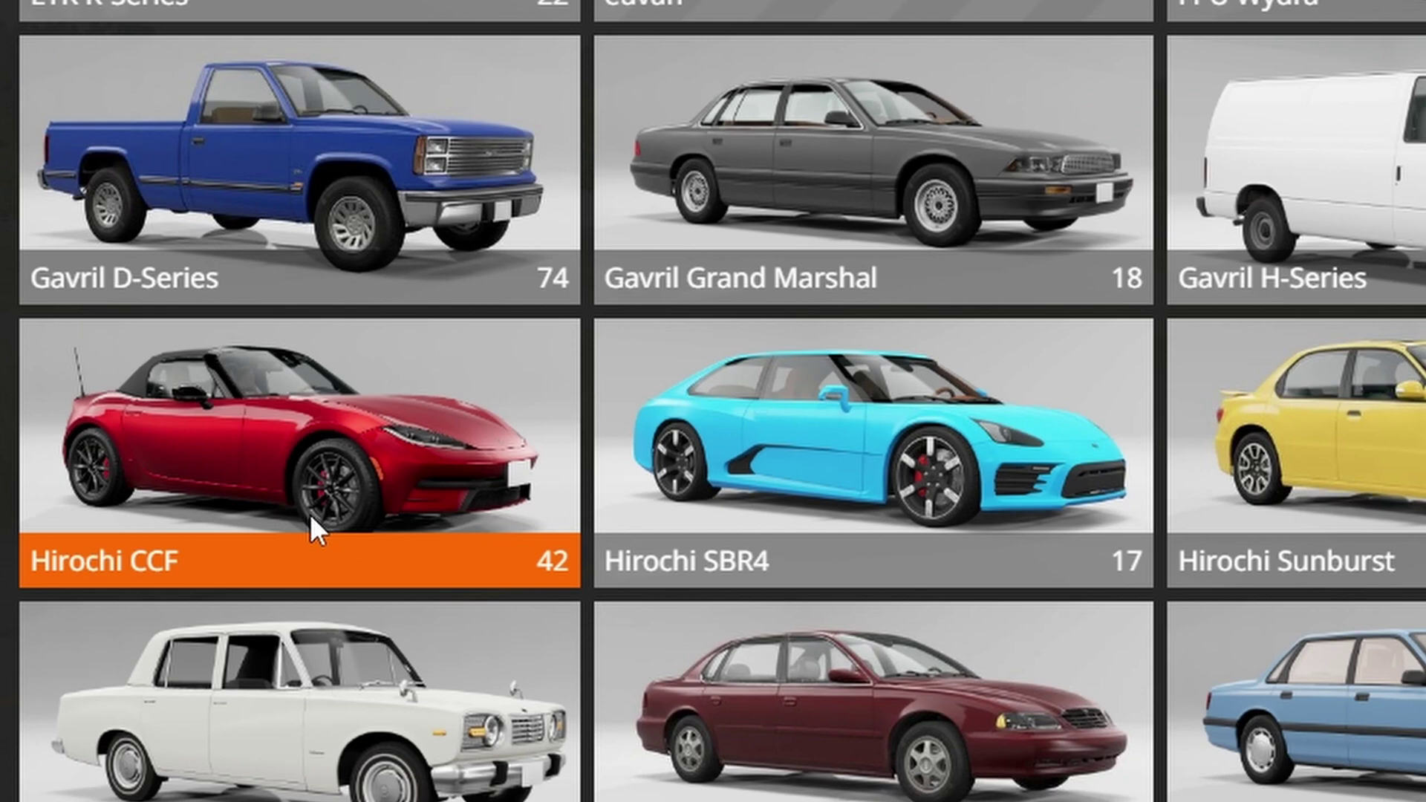
{"action": "left_click", "coordinate": [309, 514]}
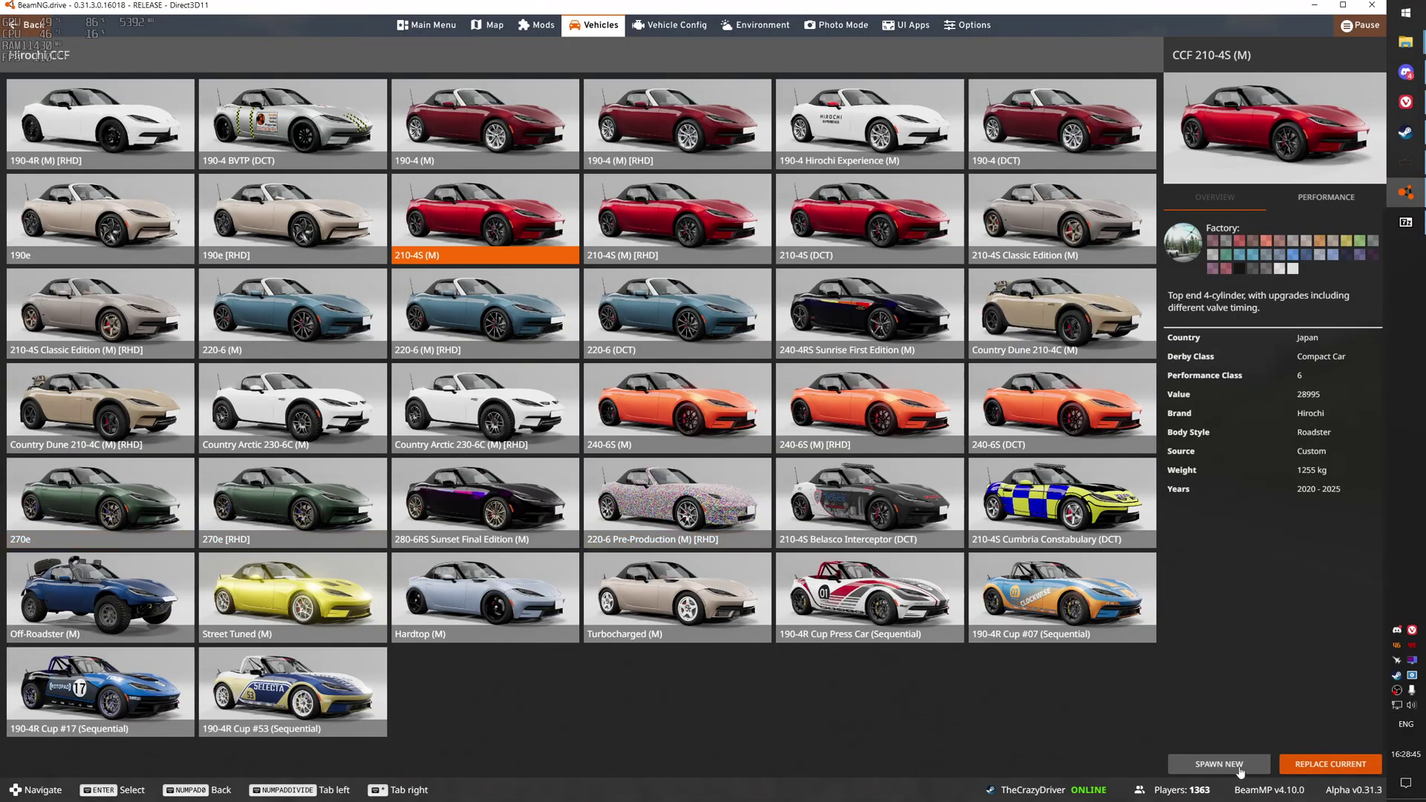
{"action": "left_click", "coordinate": [1240, 770]}
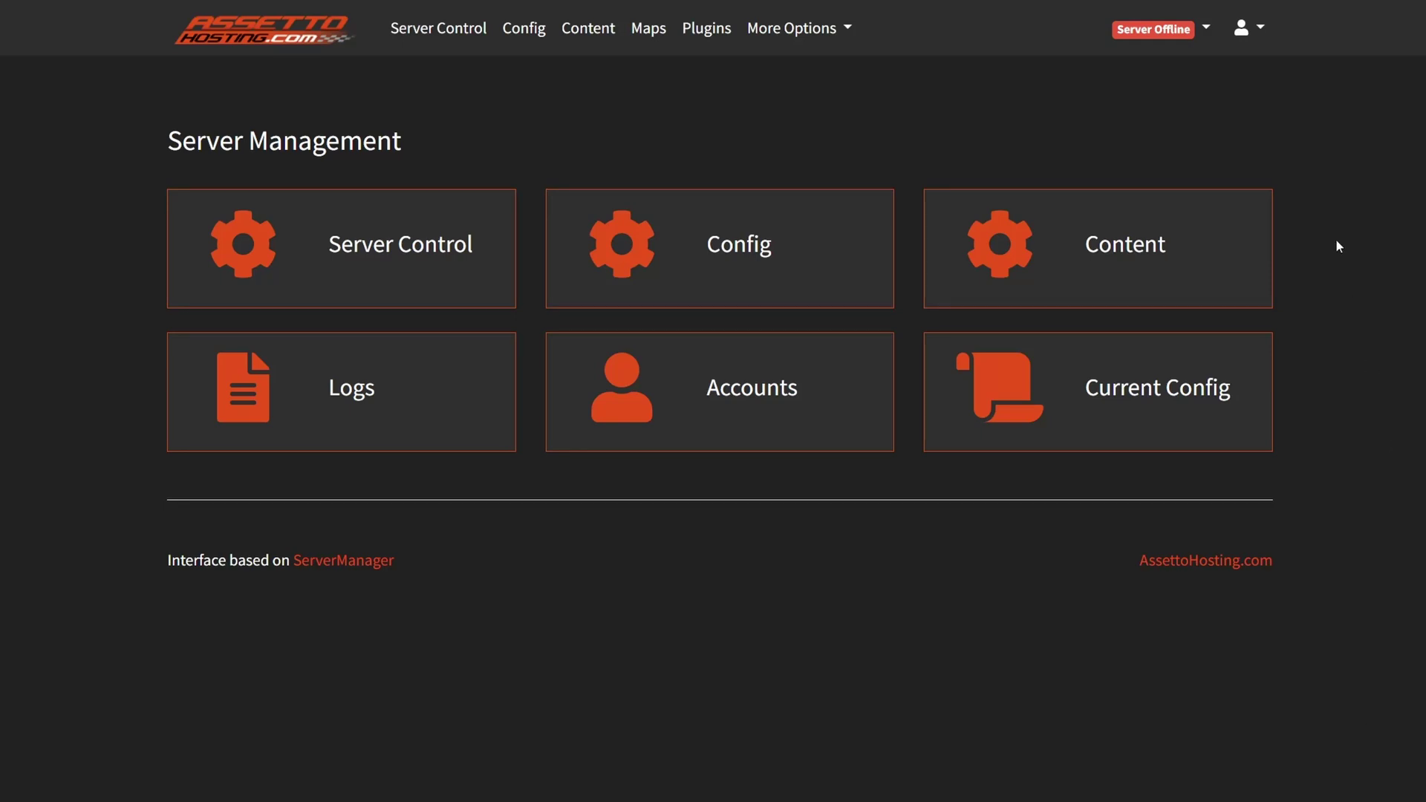
Step: Open the Manage Accounts page from the Accounts card on Server Management
{"action": "left_click", "coordinate": [1262, 31]}
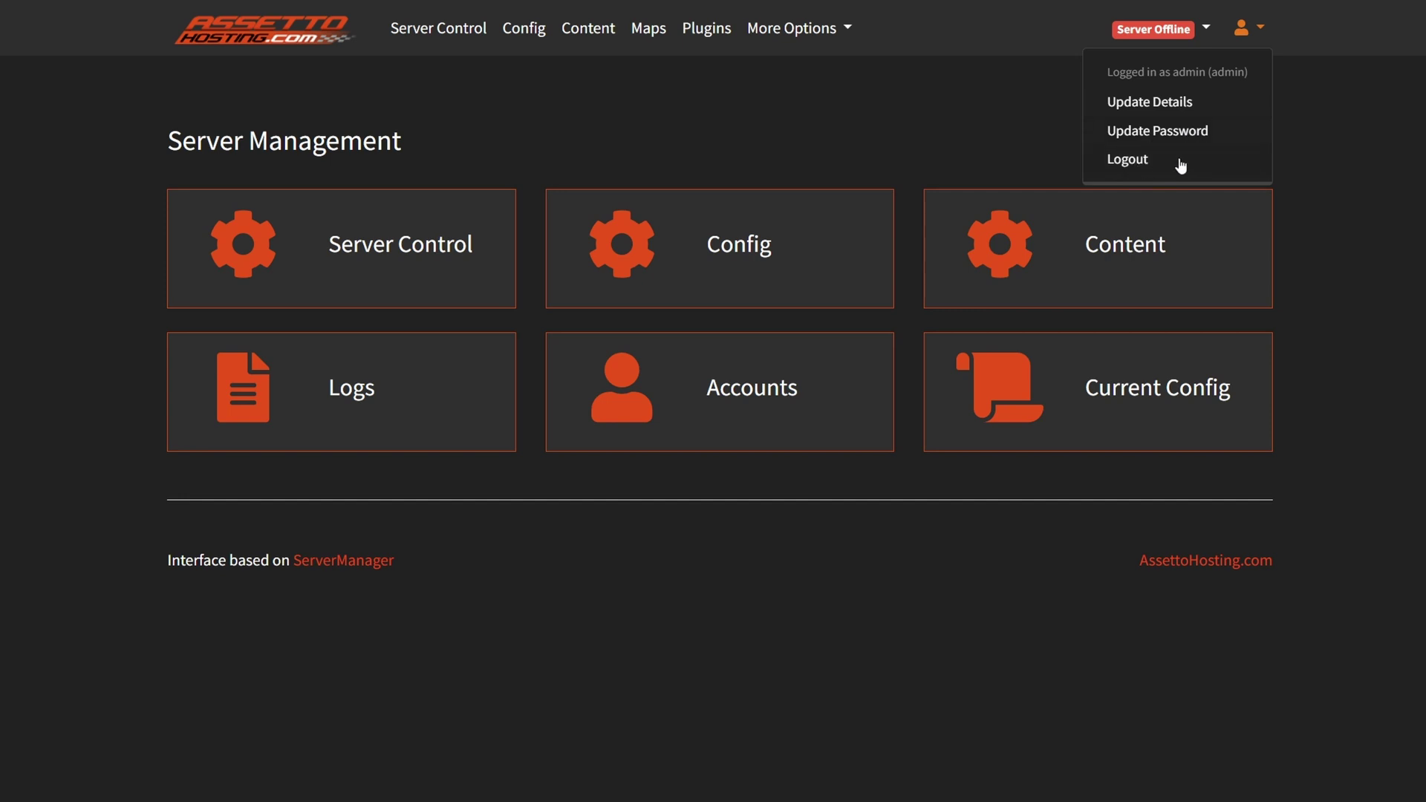
{"action": "left_click", "coordinate": [1344, 121]}
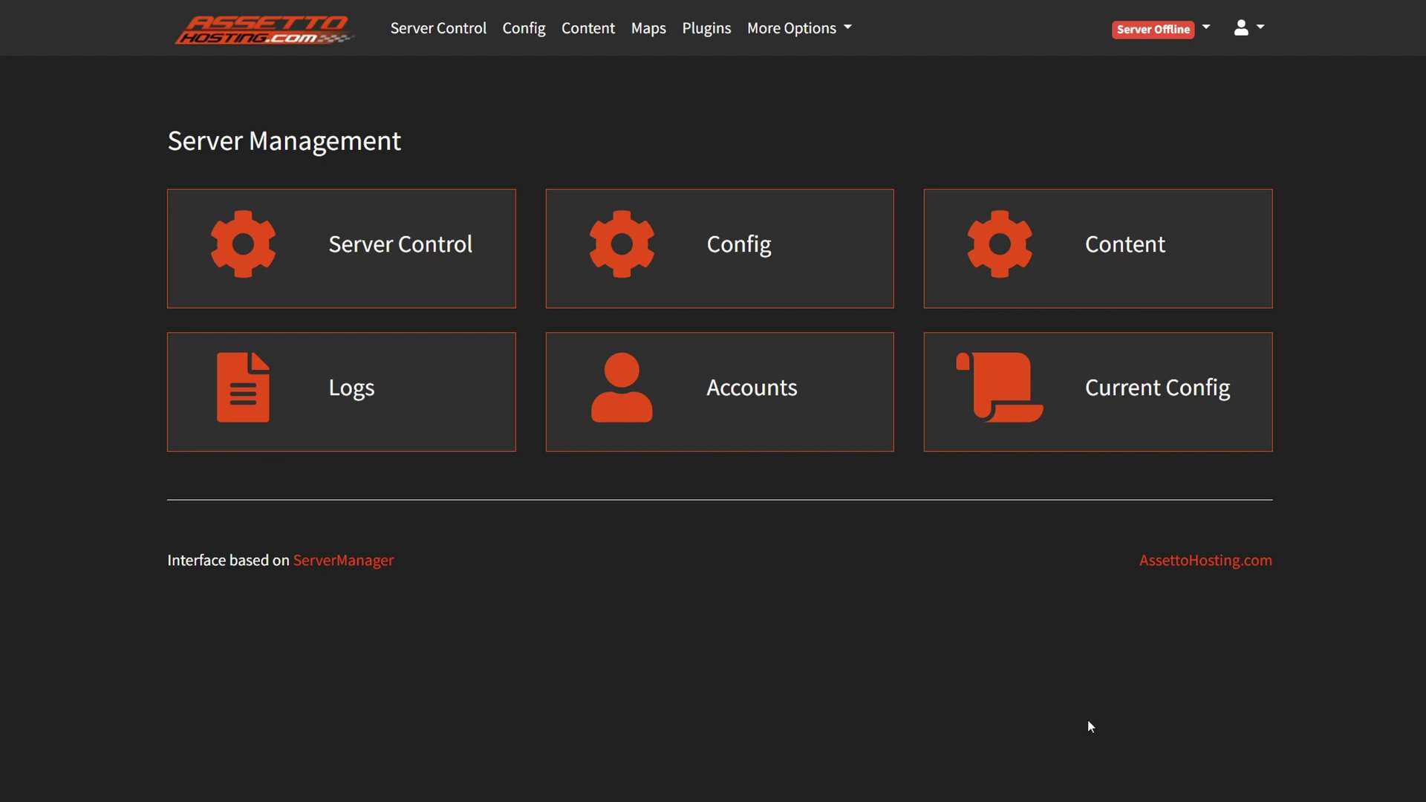
{"action": "left_click", "coordinate": [747, 440]}
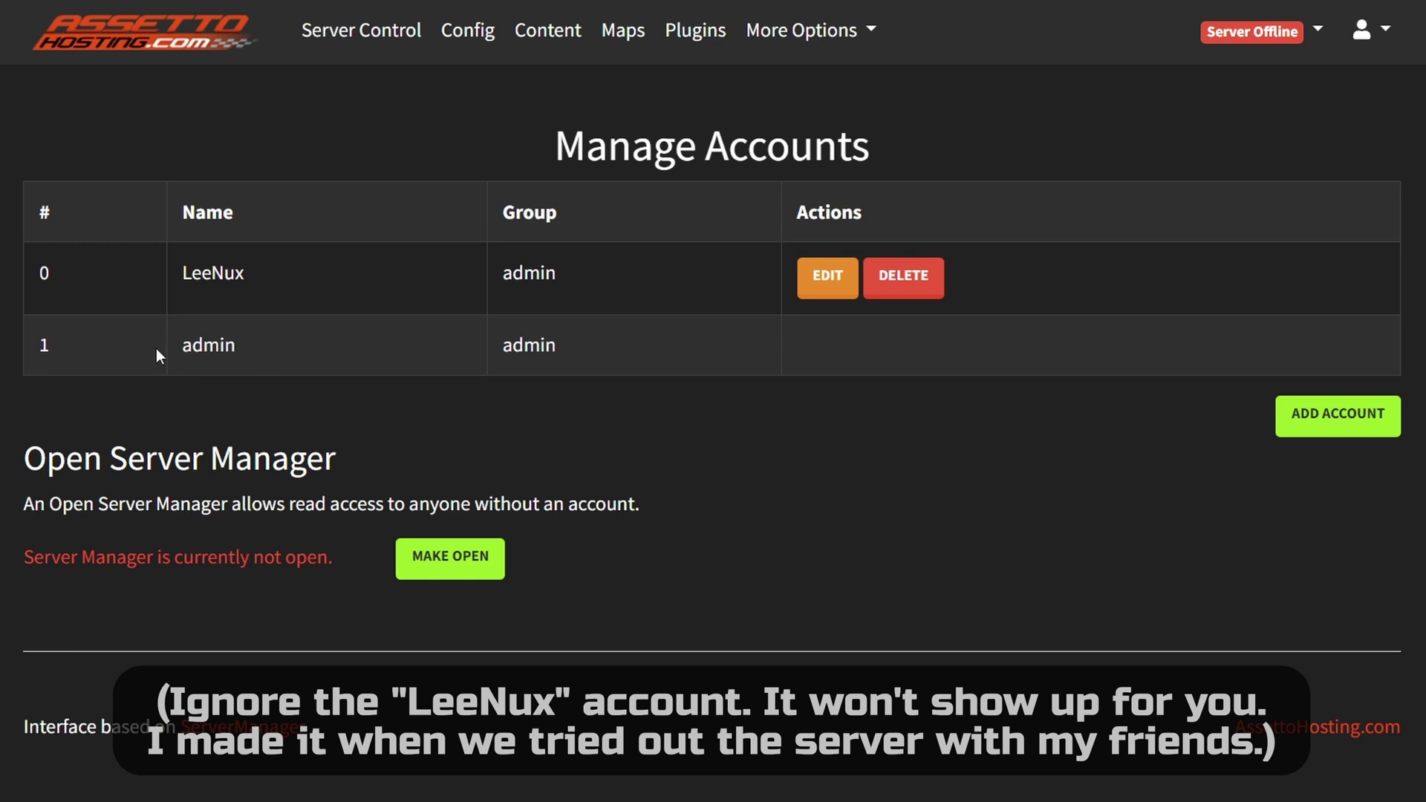
Step: Make the server manager open, and start a new account keeping the Read group
{"action": "left_click", "coordinate": [459, 574]}
{"action": "left_click", "coordinate": [1349, 434]}
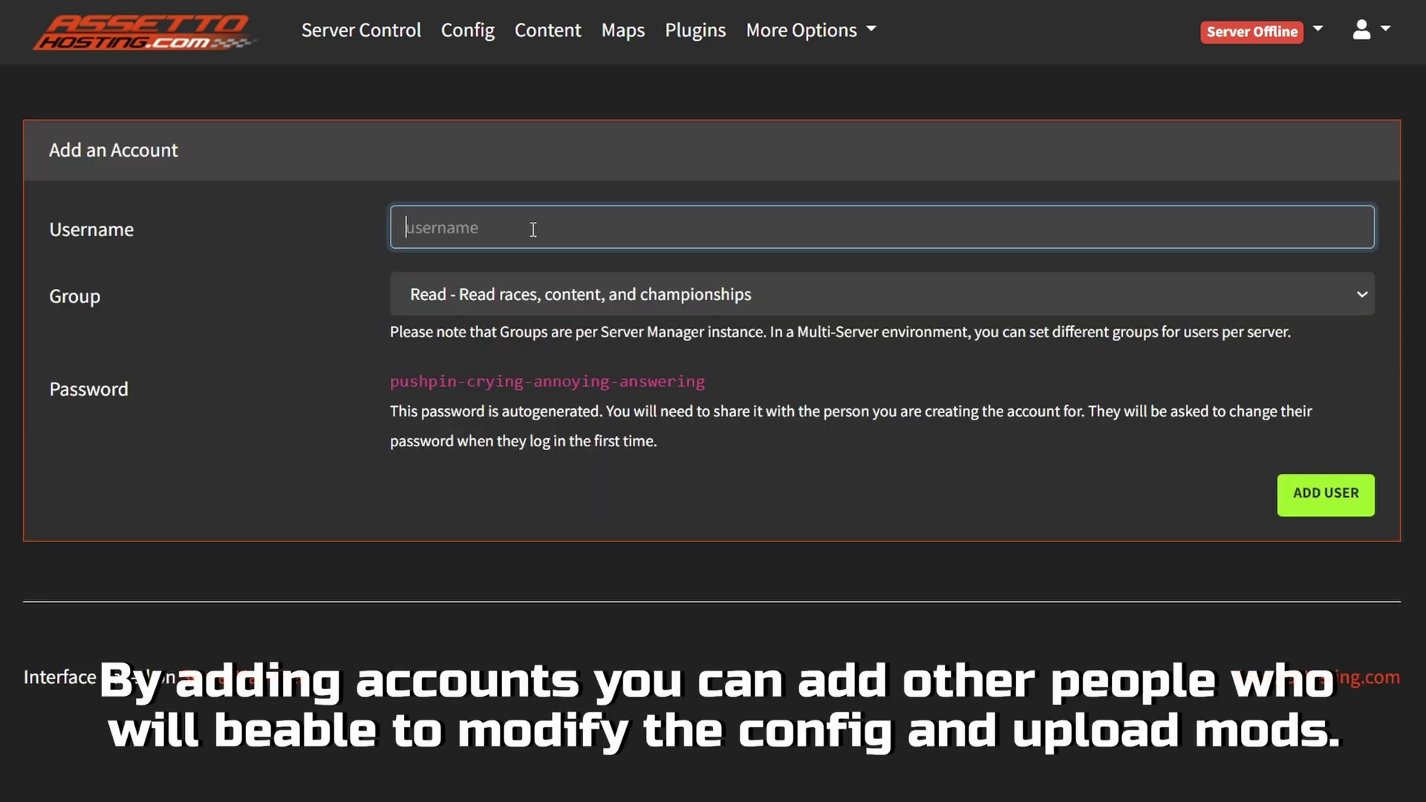
{"action": "left_click", "coordinate": [533, 297]}
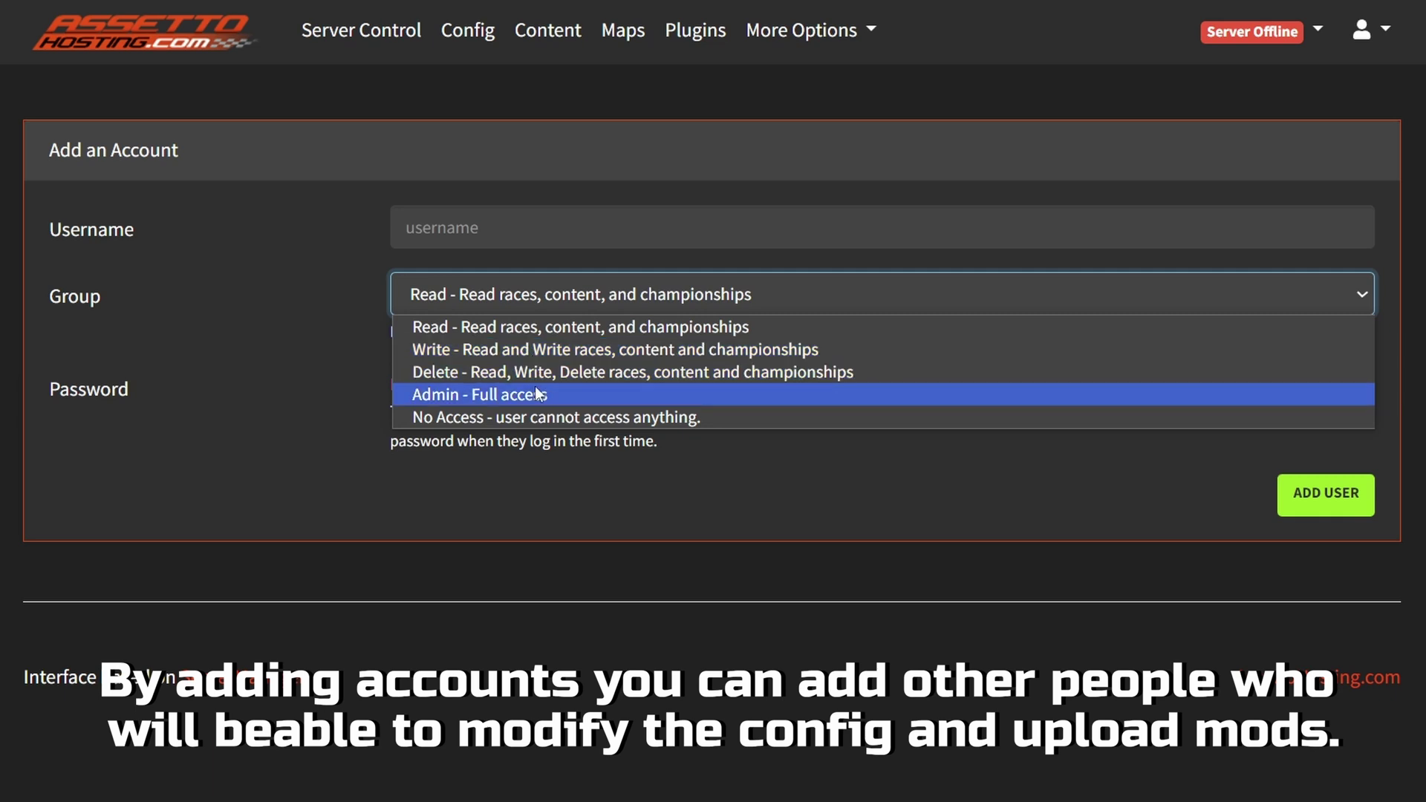
{"action": "left_click", "coordinate": [390, 380]}
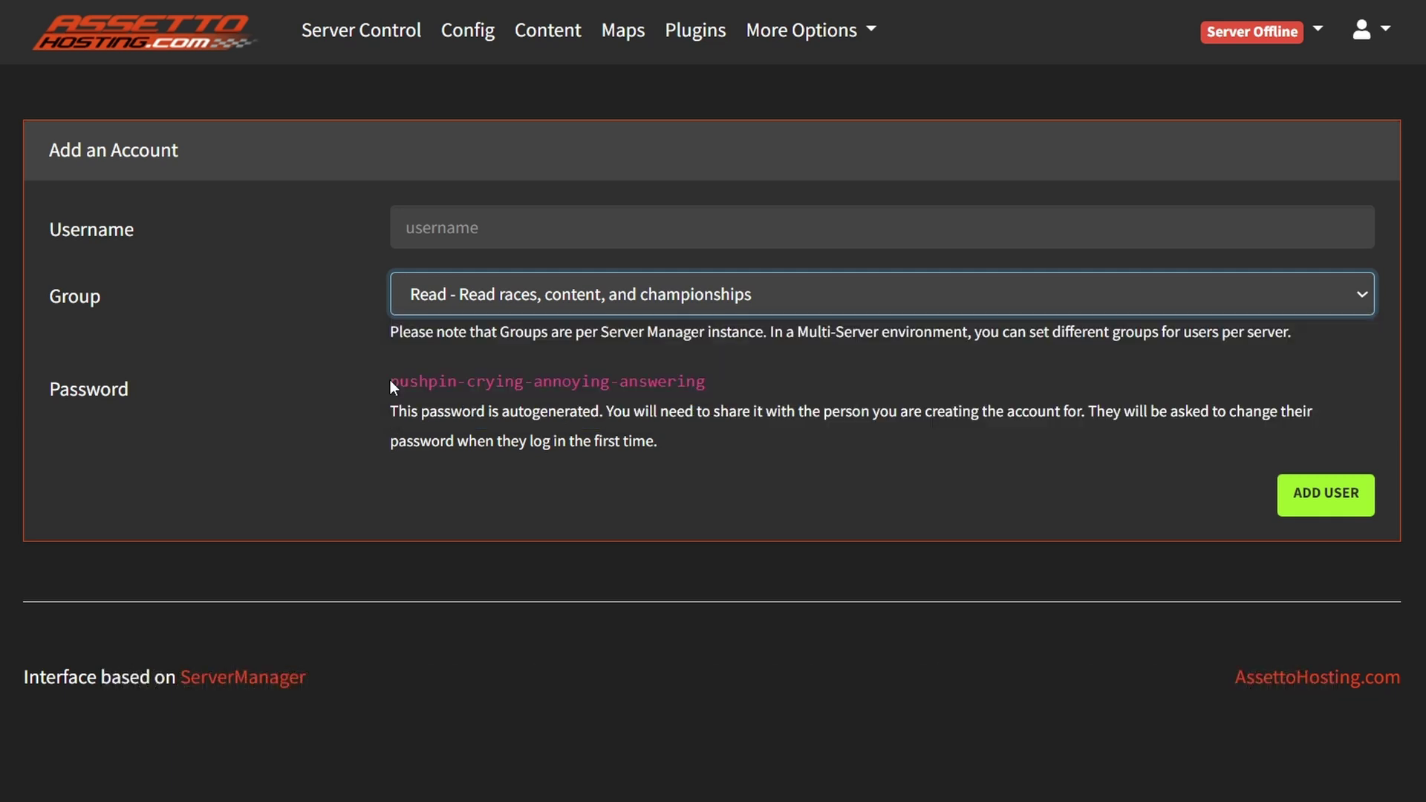
Step: Select the autogenerated password in the Add an Account form
{"action": "left_click_drag", "start_coordinate": [390, 380], "coordinate": [703, 388]}
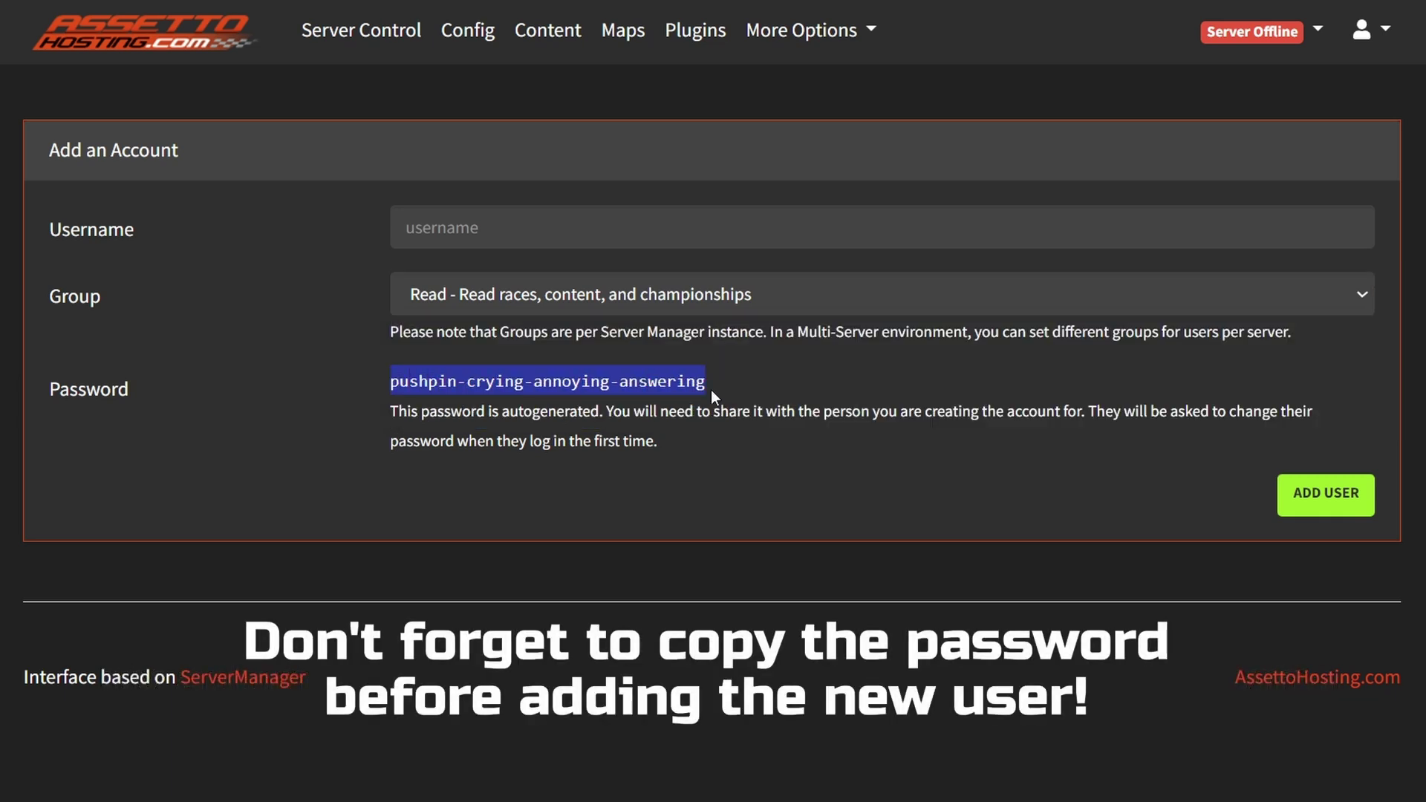
{"action": "left_click", "coordinate": [711, 390]}
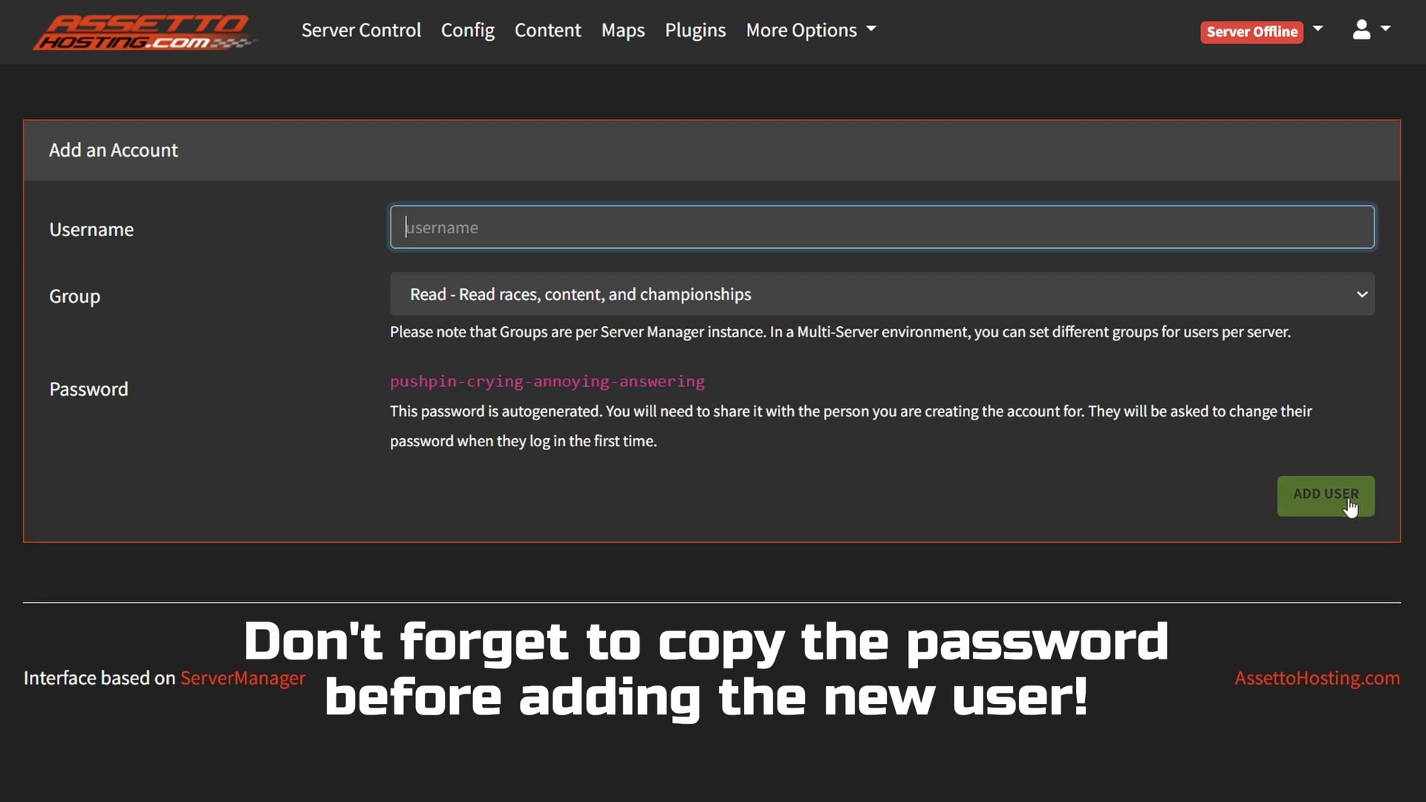
{"action": "left_click_drag", "start_coordinate": [706, 380], "coordinate": [390, 385]}
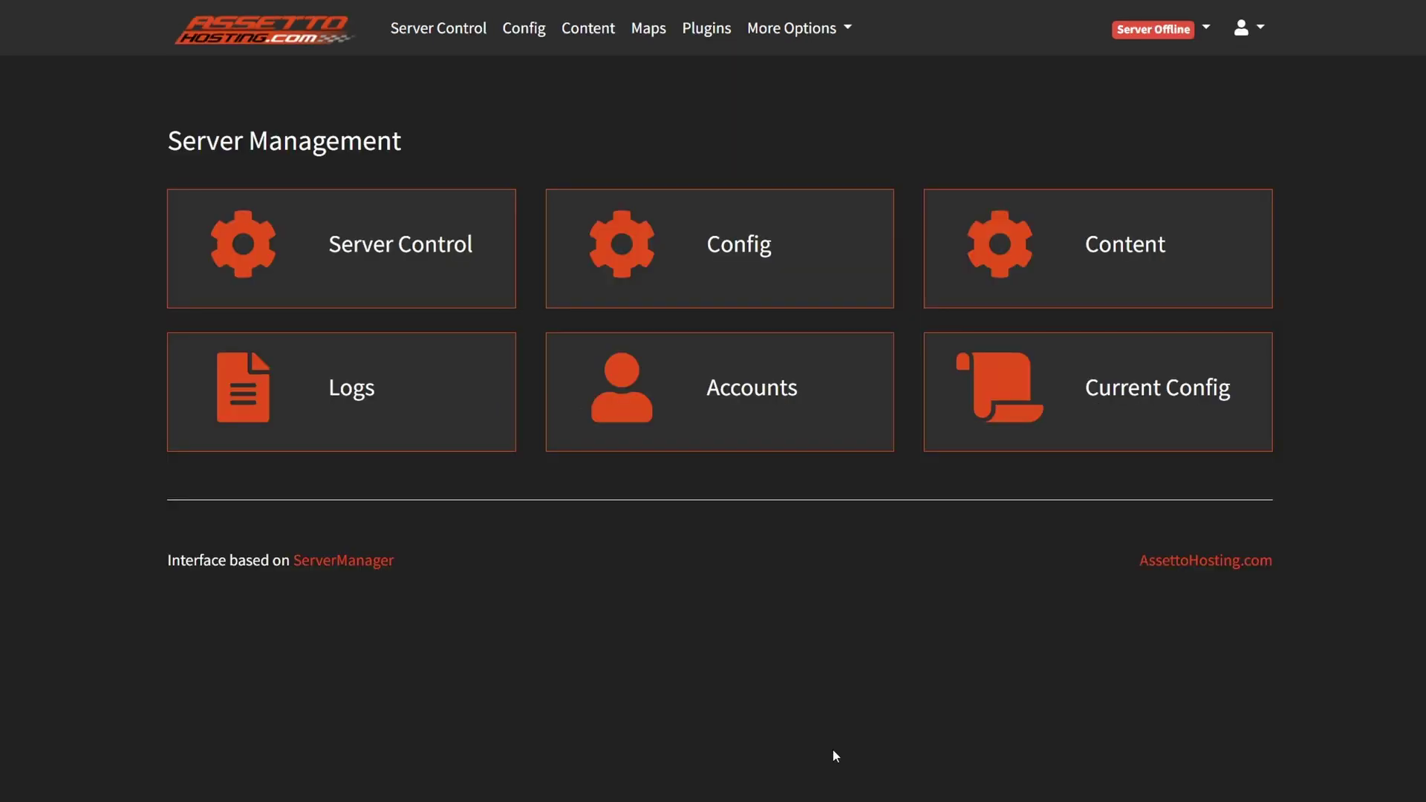
Step: View the server's applied ServerConfig.toml on the Current Config page
{"action": "left_click", "coordinate": [1133, 437]}
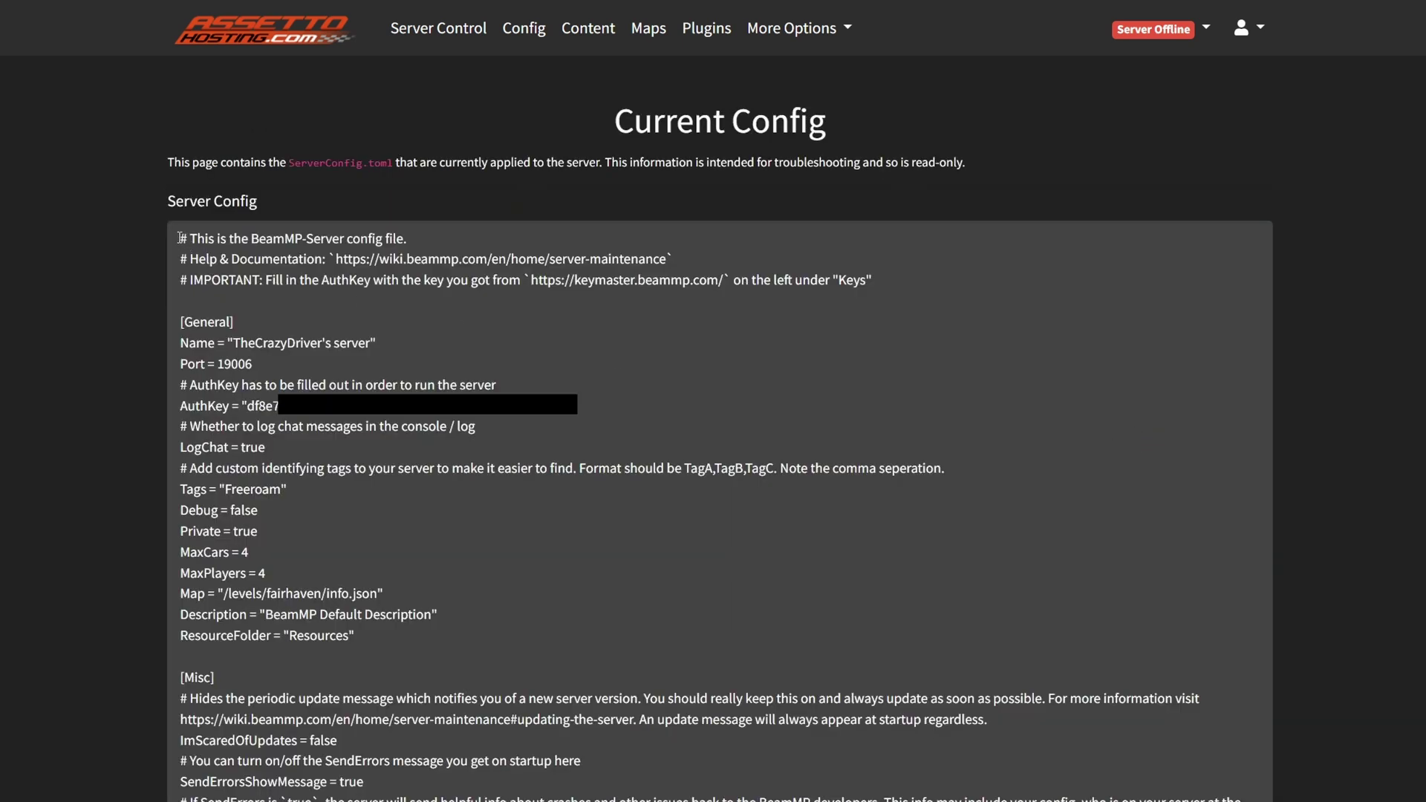